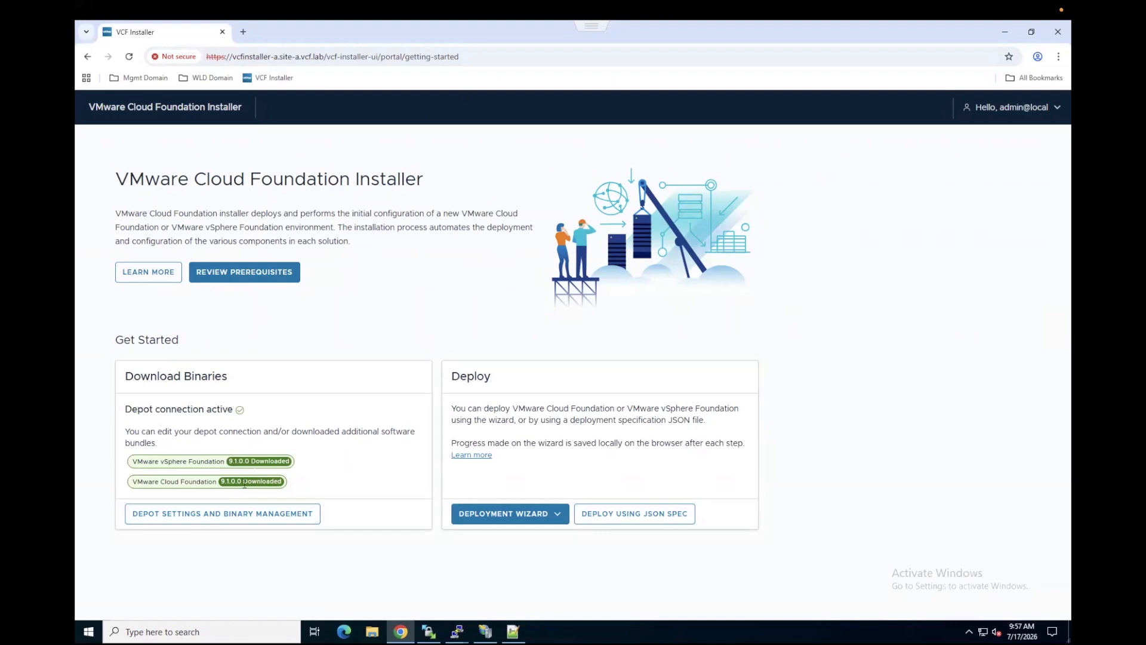
Step: Review the offline depot connection and the downloaded VMware Cloud Foundation 9.1.0.0 component binaries, and return to the installer home page
click(220, 524)
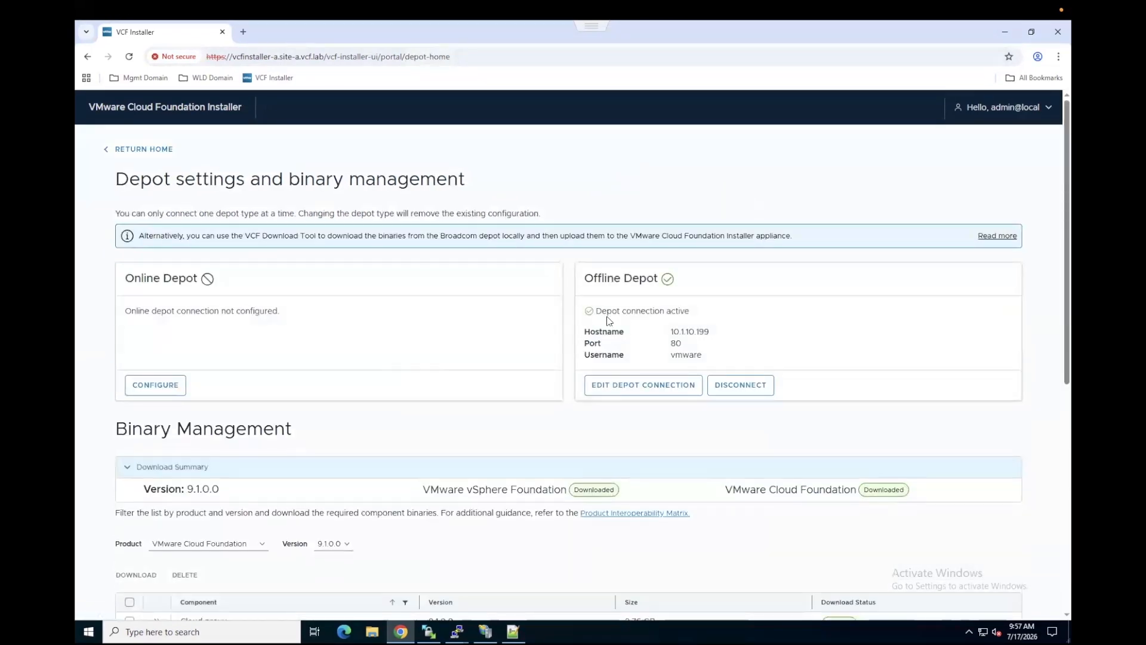
drag(670, 332, 712, 333)
double_click(675, 344)
scroll(675, 338, down, 5)
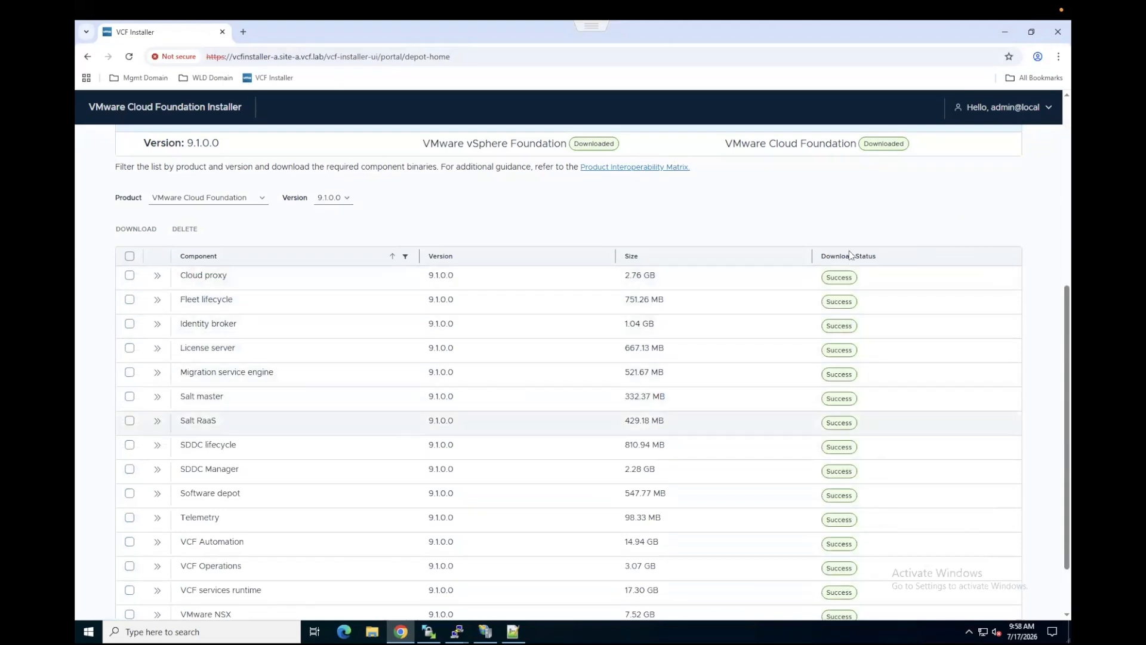
scroll(613, 305, up, 5)
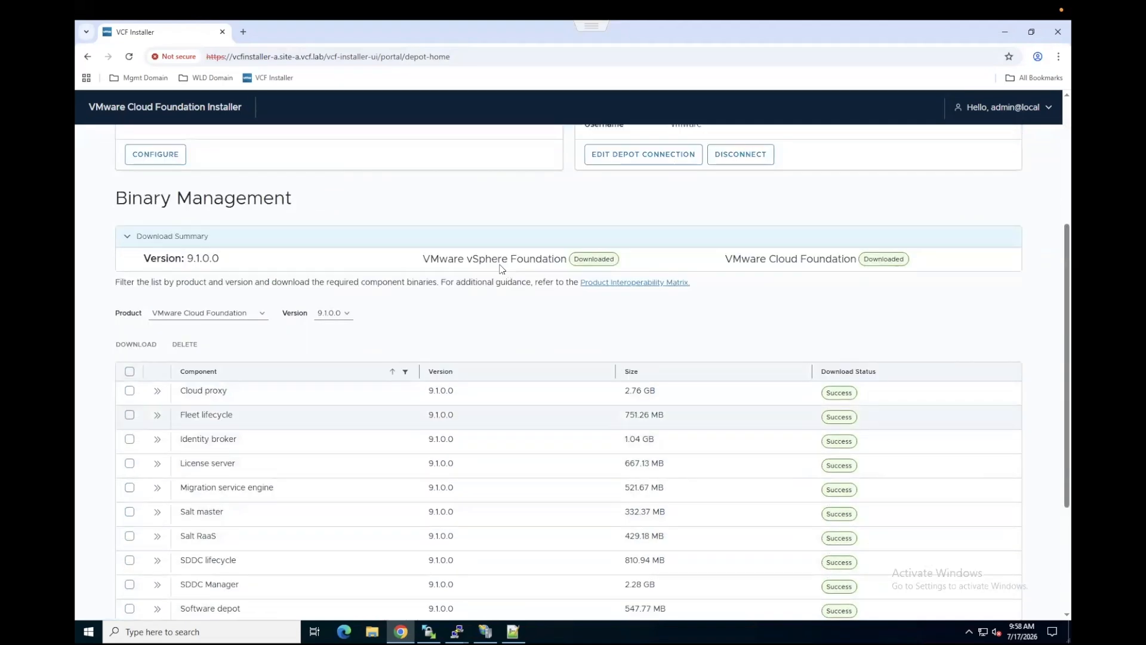
click(152, 150)
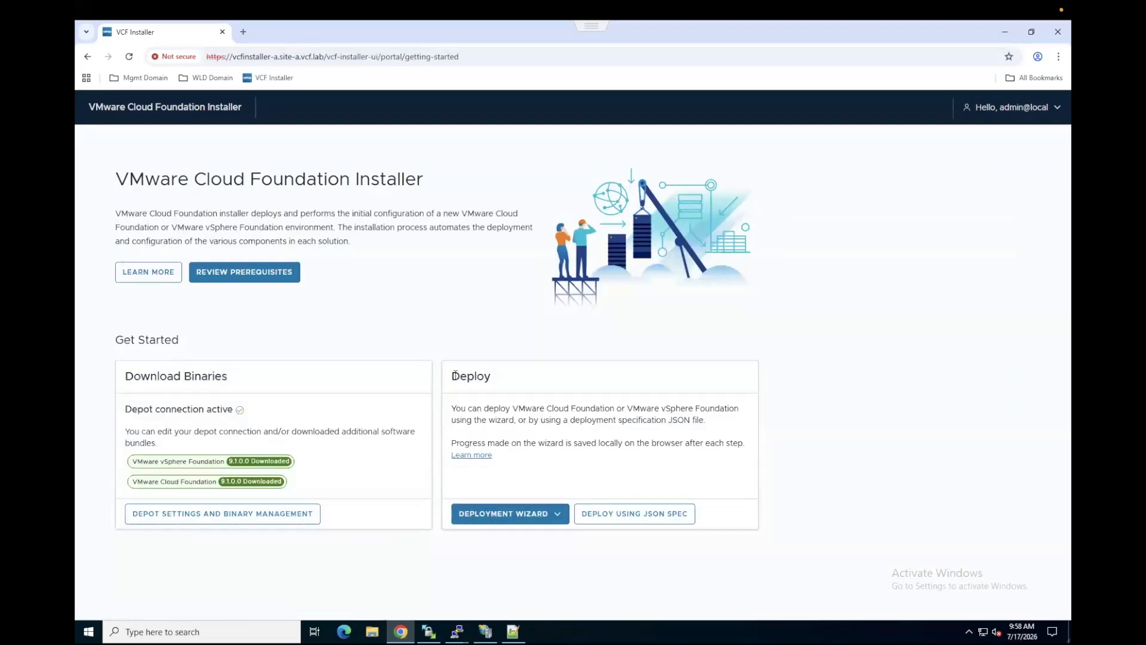
Step: Start a deployment from a JSON specification and upload management_domain_config_spec_for_vcf_installer_site-a.json
double_click(472, 374)
click(554, 515)
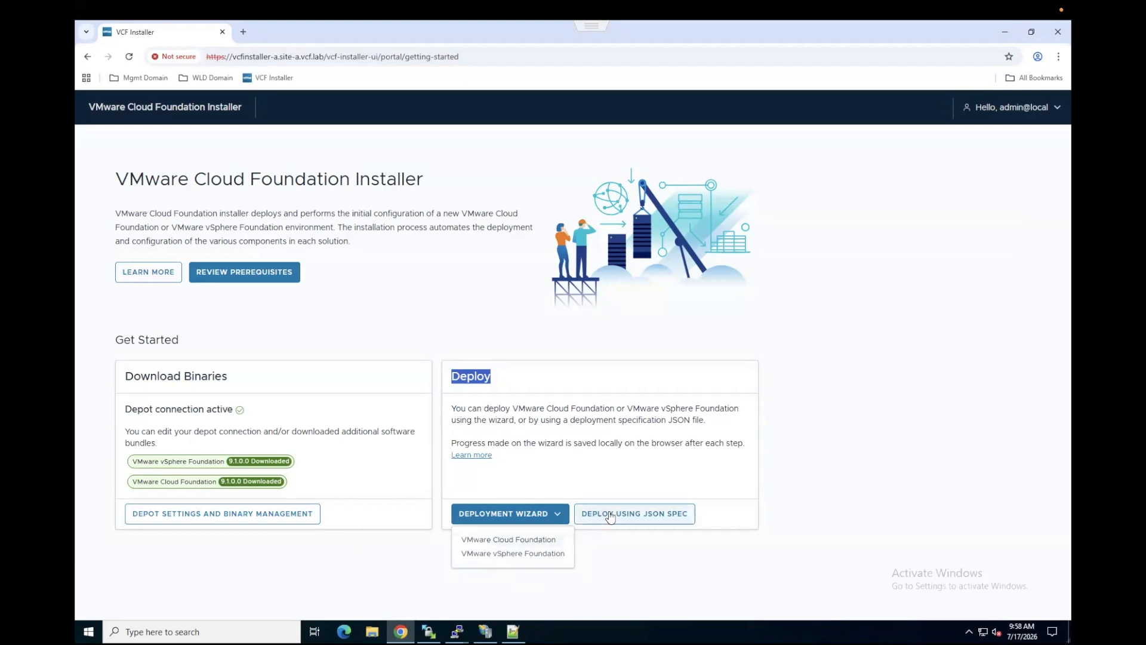
click(669, 514)
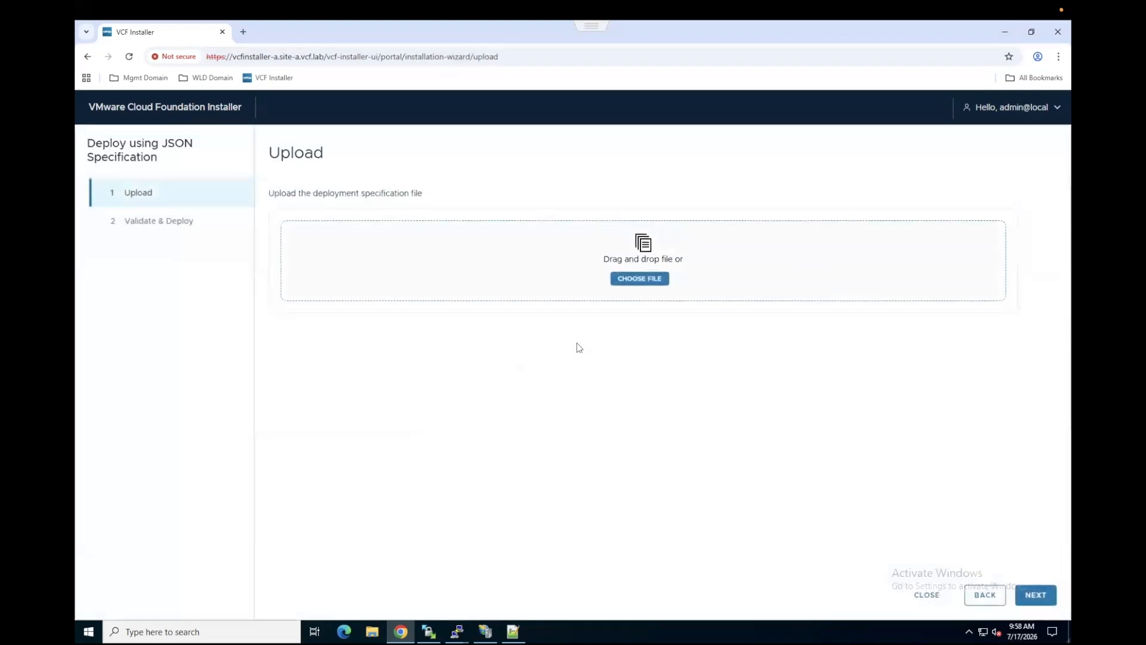
click(626, 285)
click(253, 106)
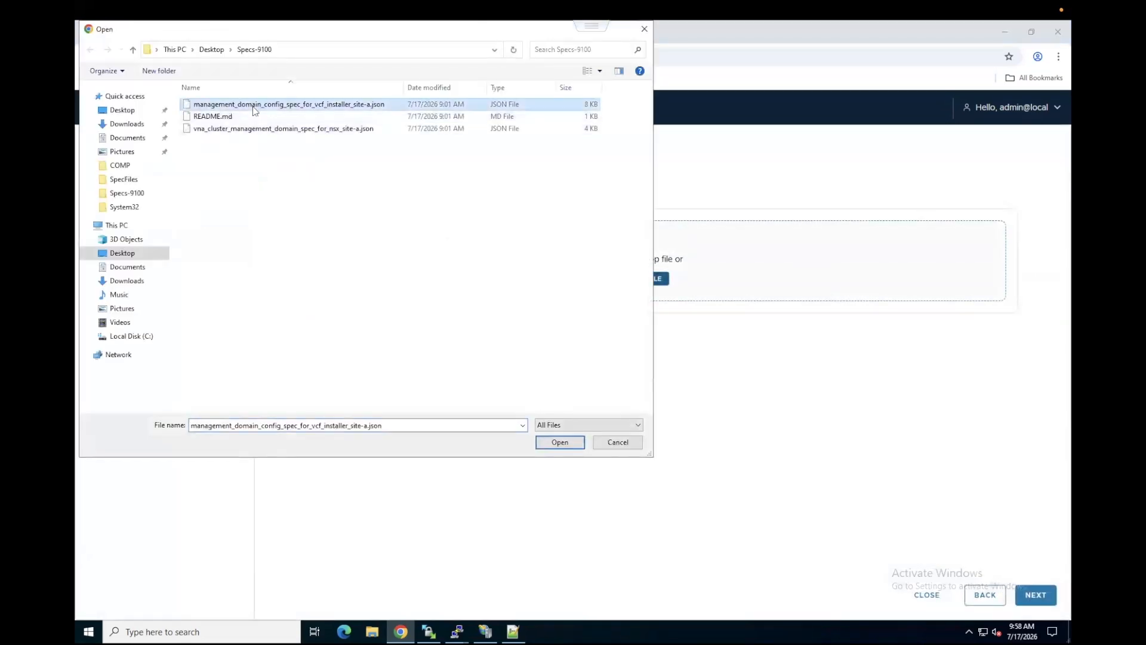
click(543, 443)
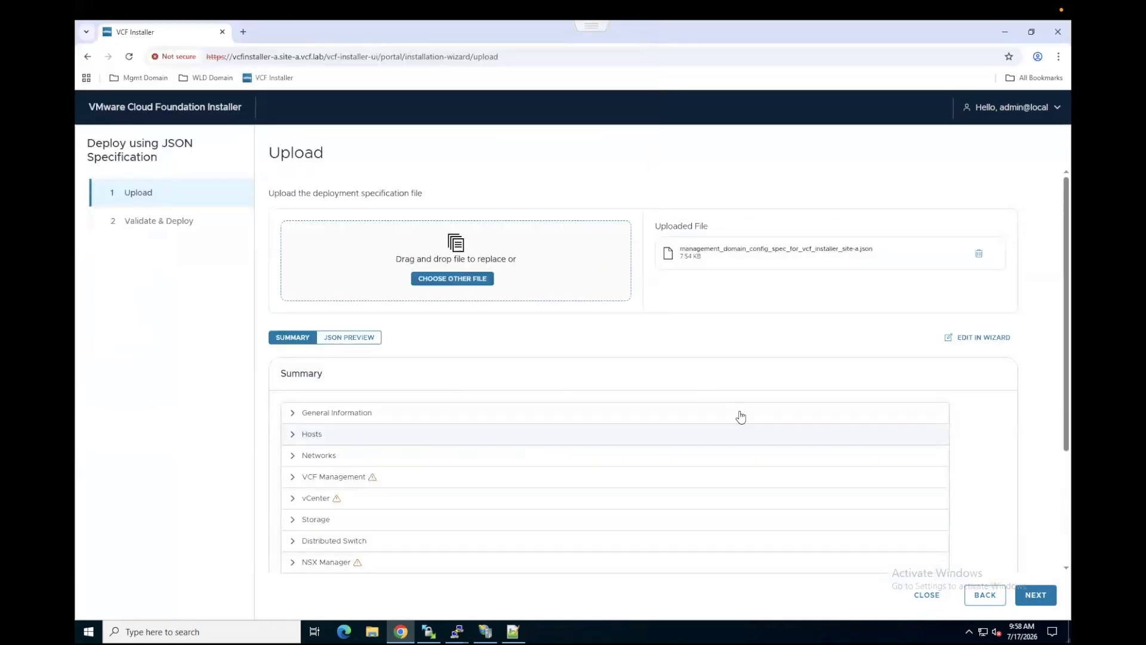
Step: Open the uploaded specification for editing in the deployment wizard and reduce the browser page zoom
click(969, 340)
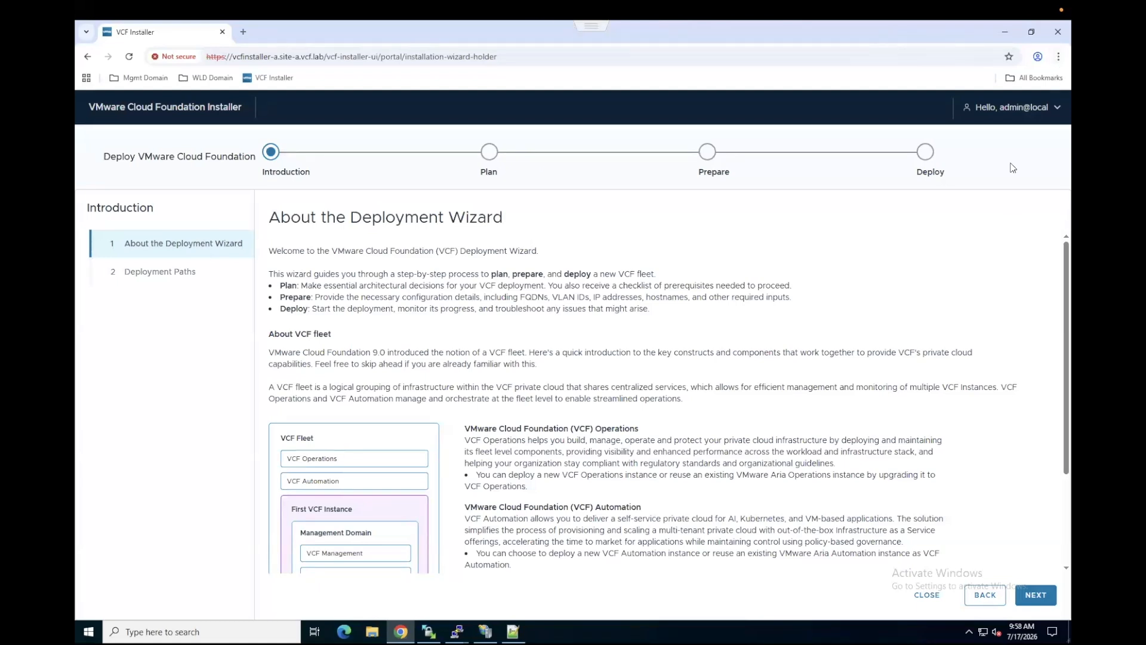
click(1058, 56)
click(980, 319)
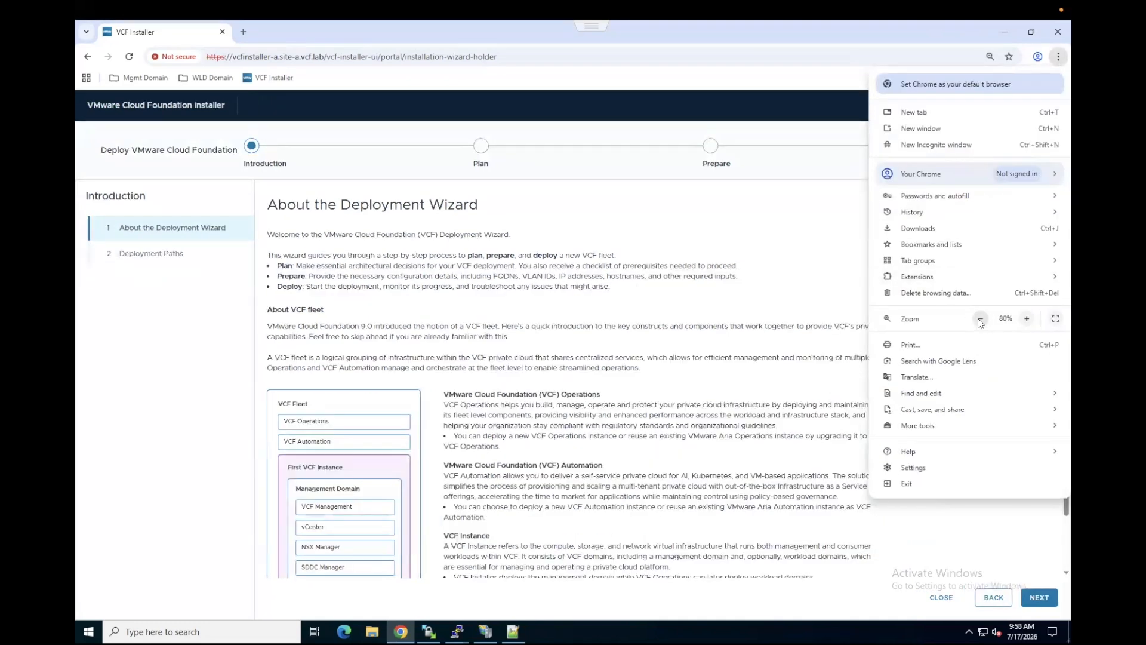
click(763, 260)
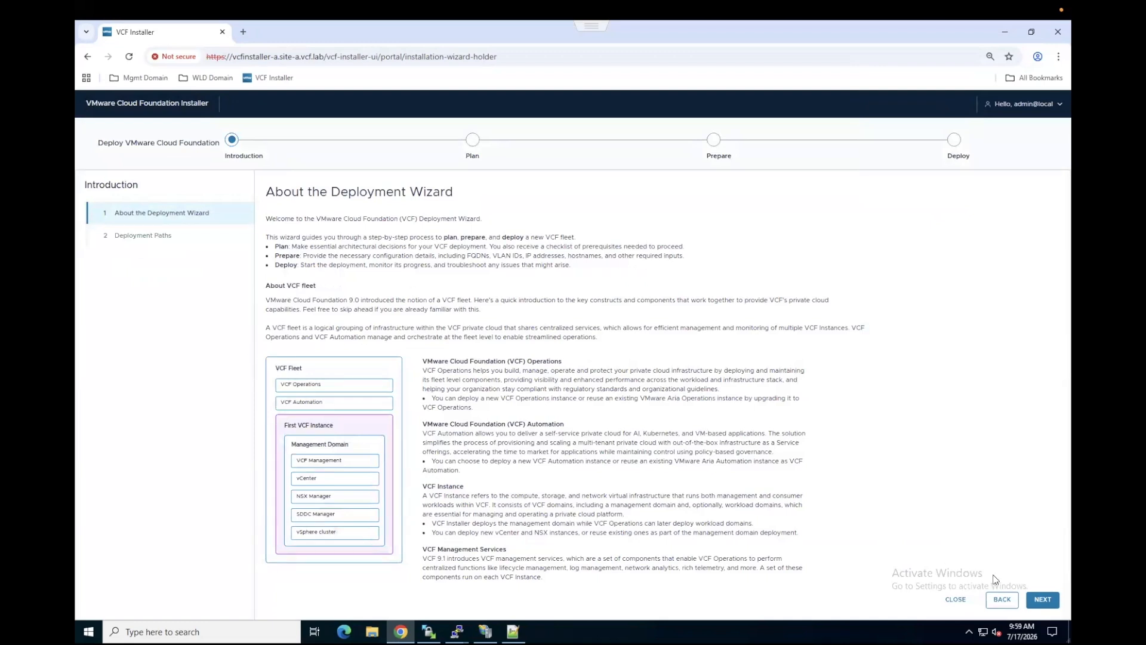
Step: Proceed to the size options, keeping the deployment of a new VCF fleet and selecting no existing components
click(1043, 600)
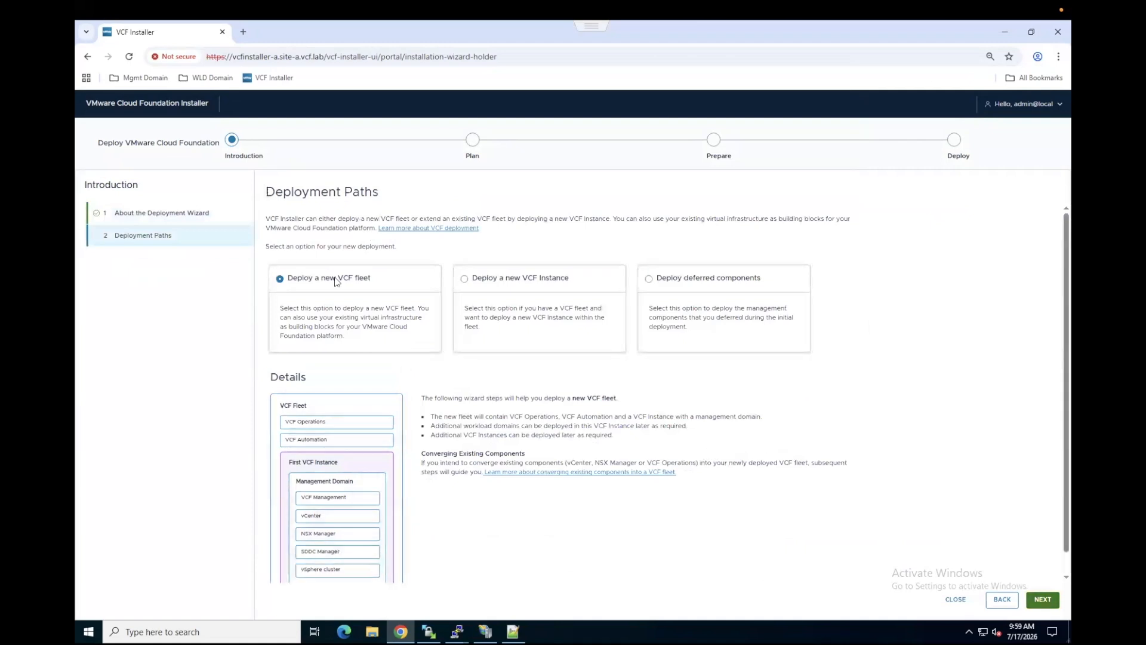
drag(267, 192, 360, 194)
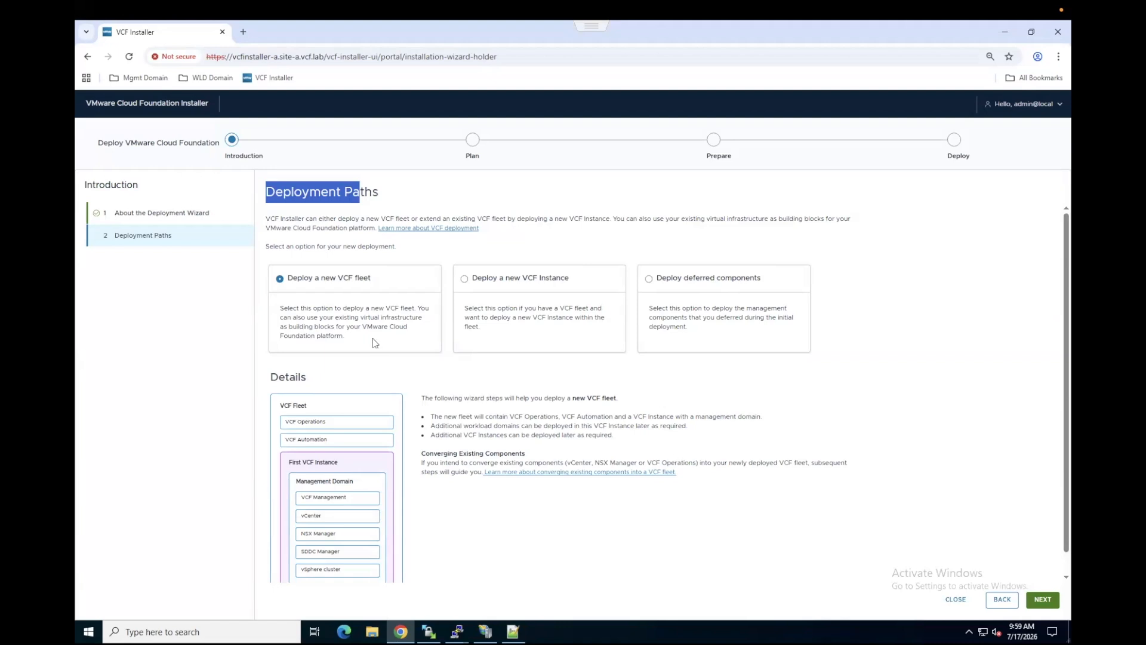
scroll(344, 346, down, 1)
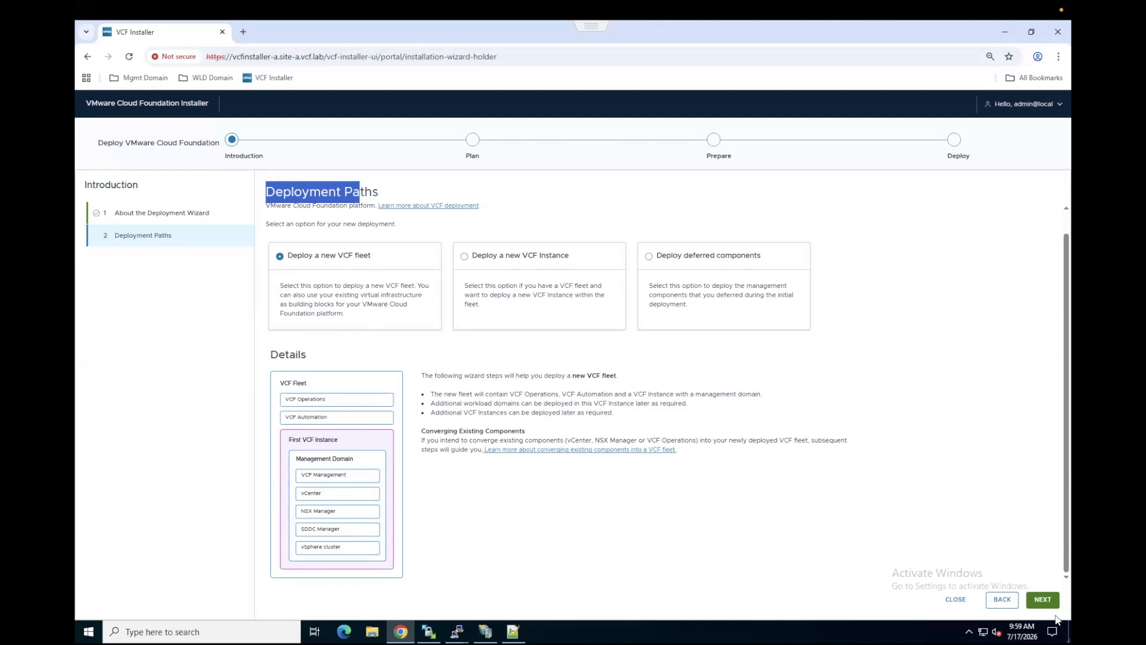
click(1042, 600)
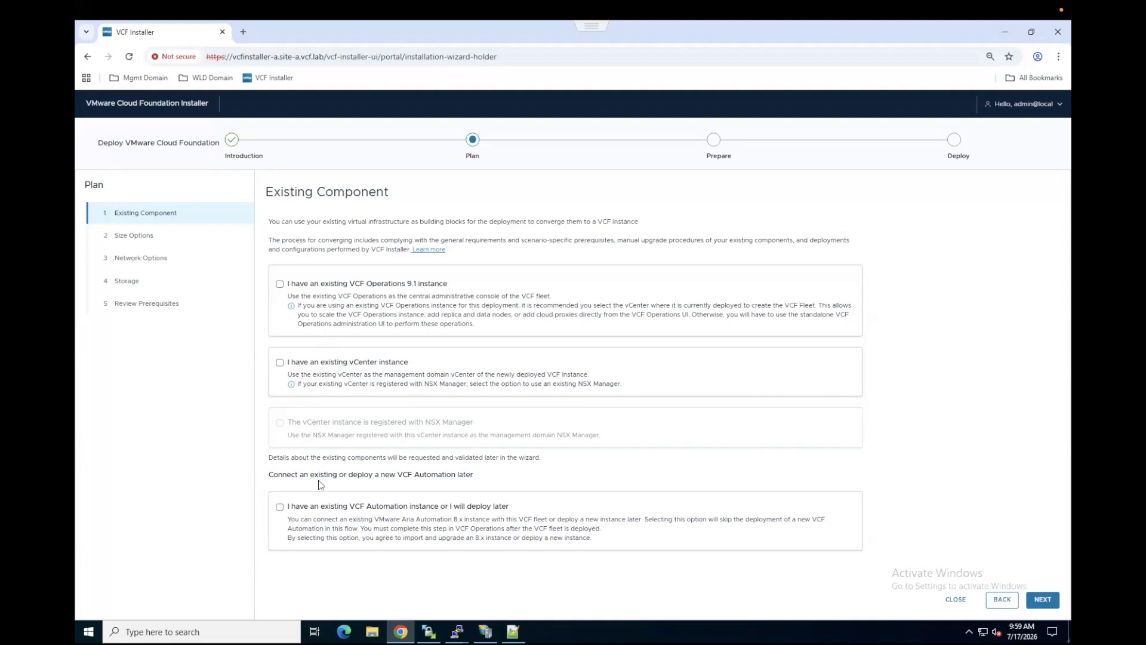
click(1030, 601)
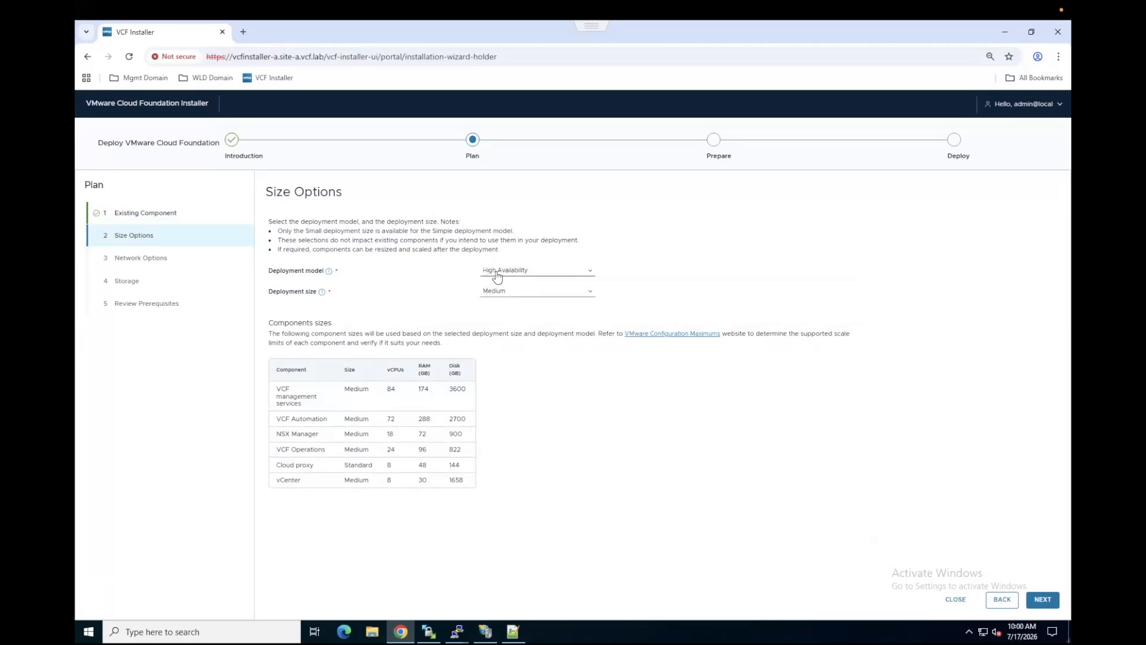
Step: Compare the component sizes of the Medium and Large deployment sizes for the High Availability model
click(534, 296)
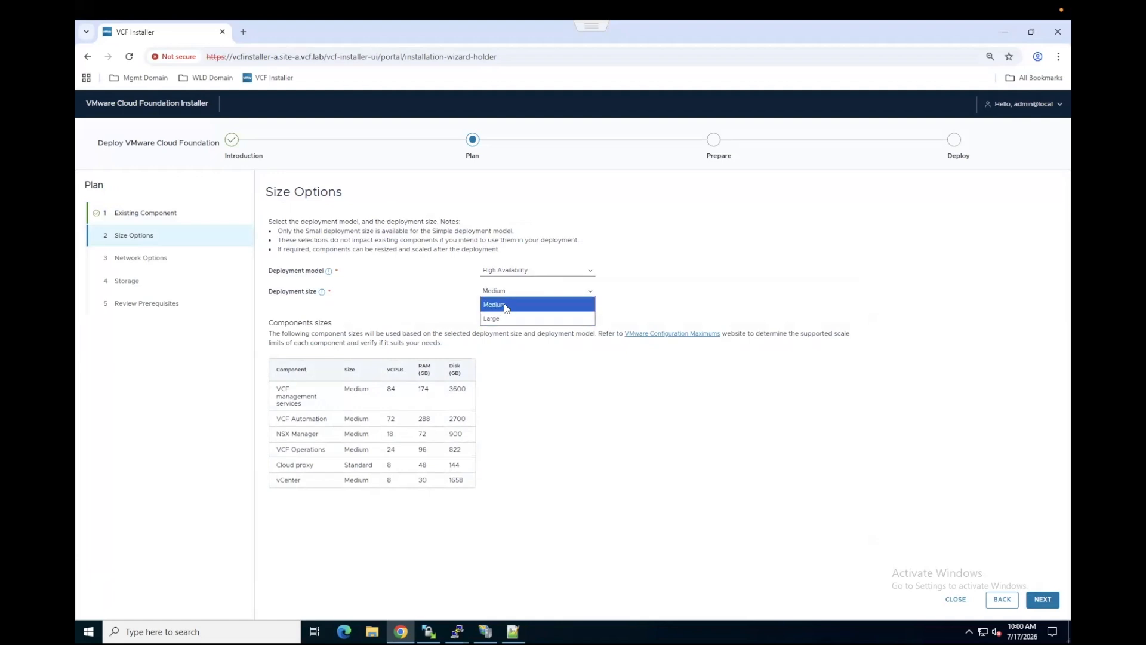
click(504, 305)
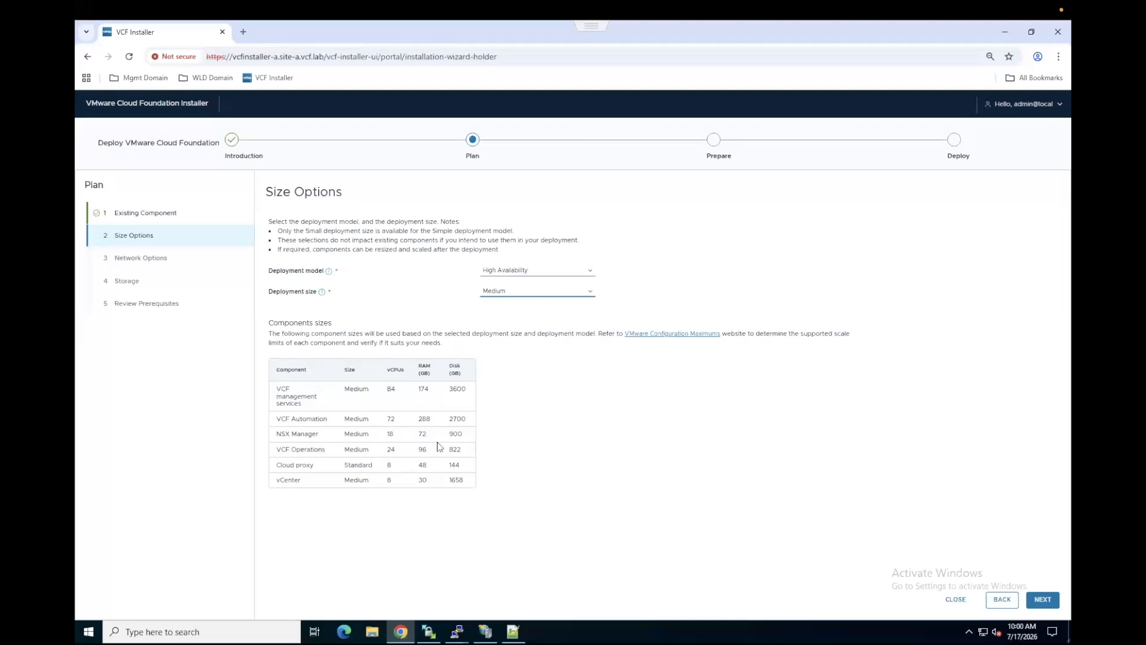
click(512, 293)
click(502, 313)
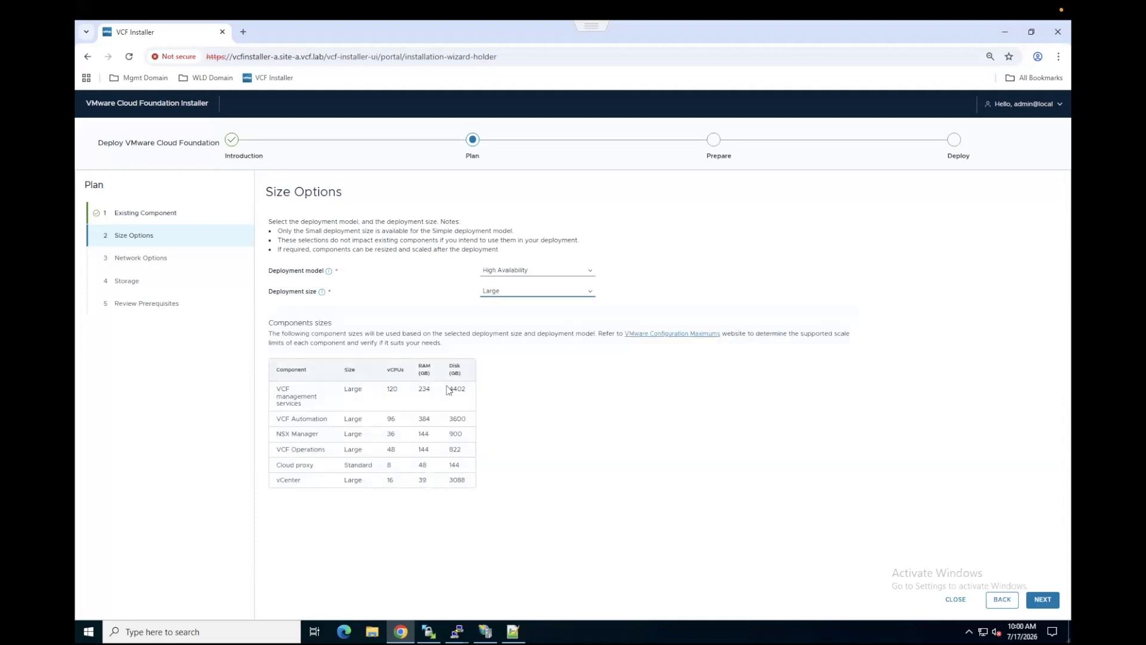
Step: Set the deployment model to Simple and continue to the network options
click(530, 274)
click(511, 283)
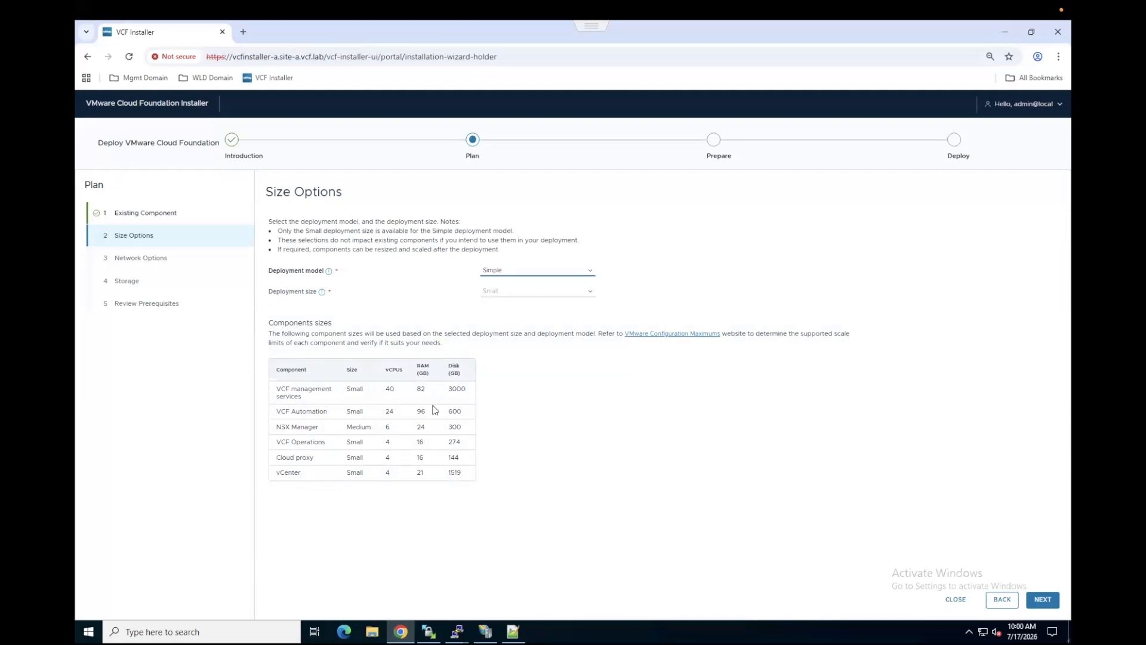
click(1040, 601)
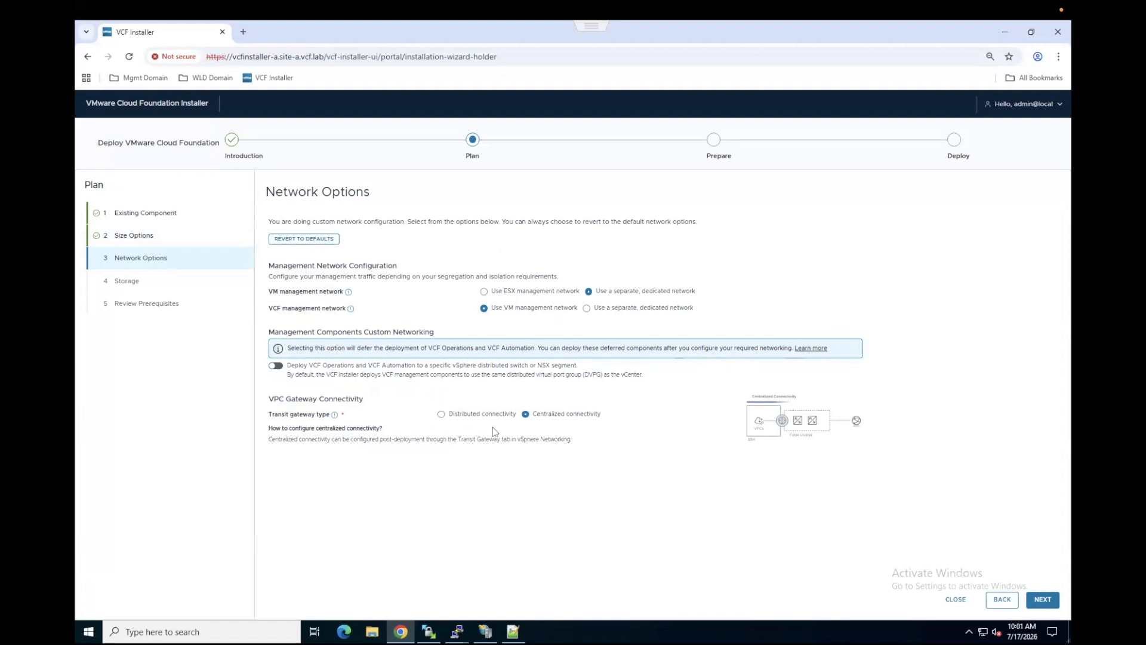
Step: Accept the network options and keep vSAN OSA storage with 1 failure to tolerate, continuing to the prerequisites review
click(1042, 599)
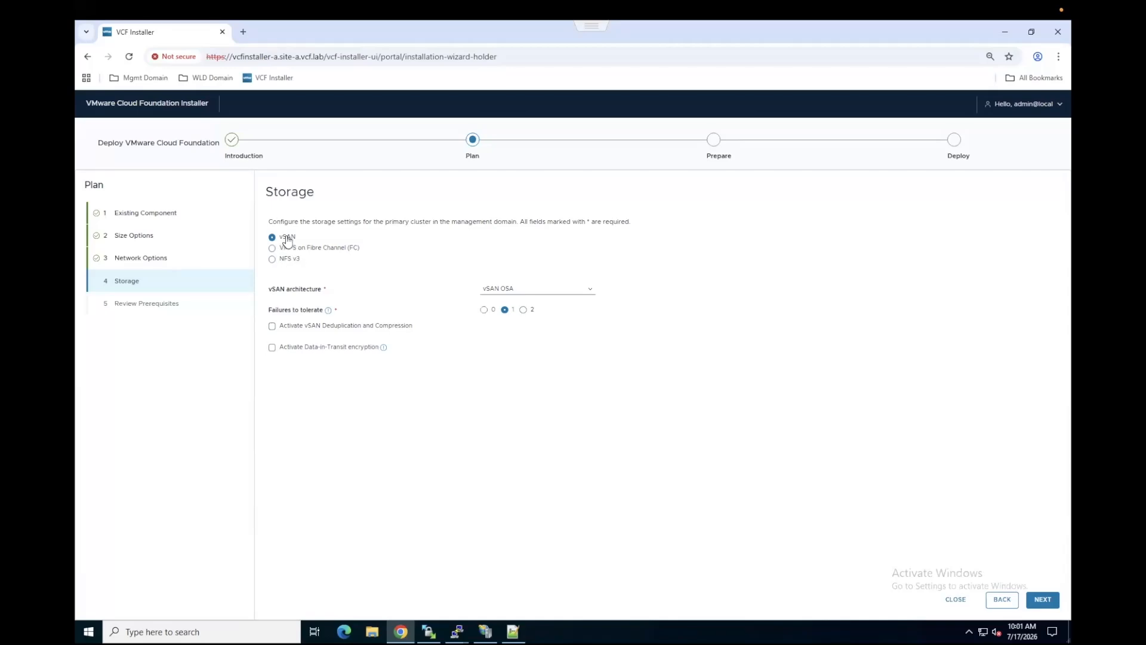
click(516, 293)
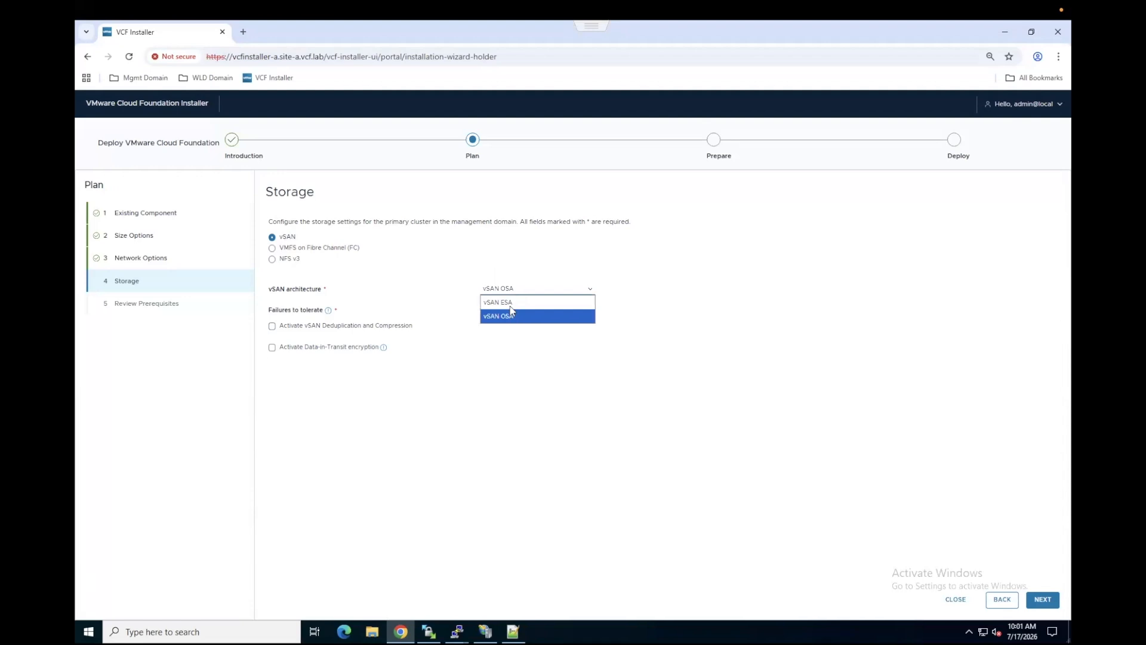
click(411, 269)
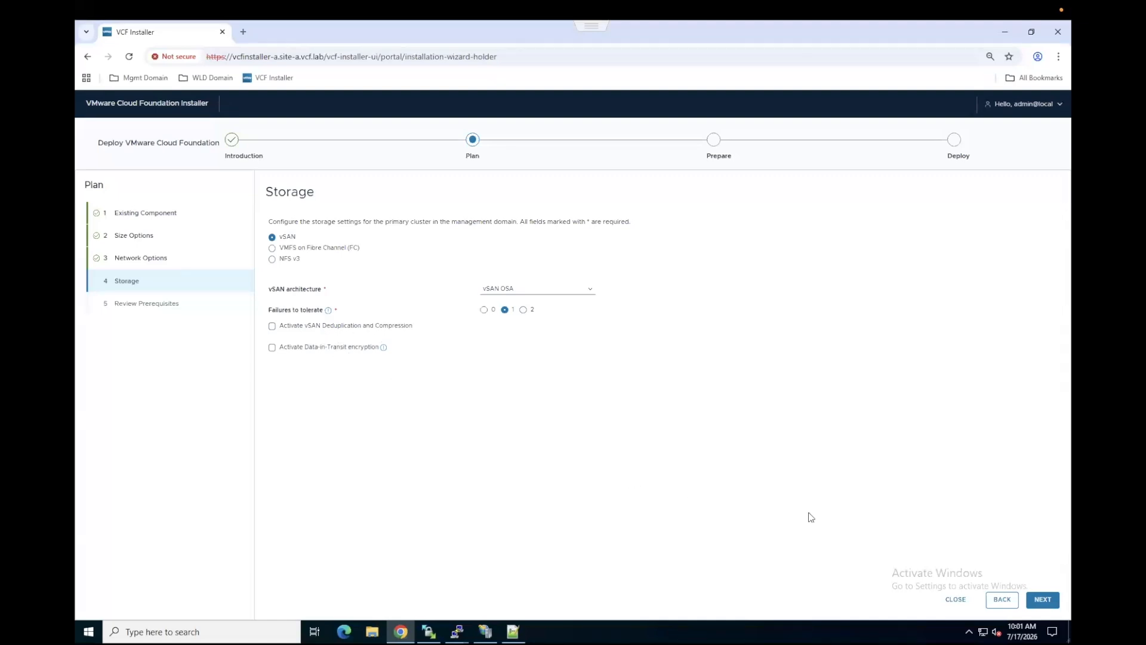
click(1048, 604)
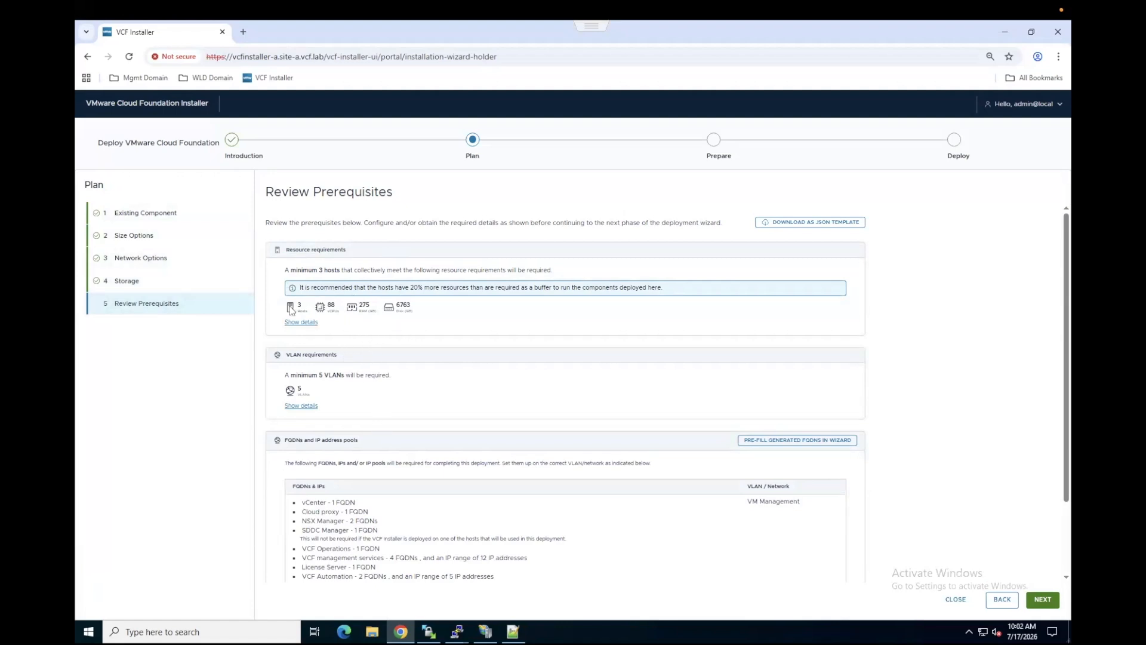
Step: Review the detailed resource, VLAN, and FQDN and IP address requirements of the planned deployment
click(298, 323)
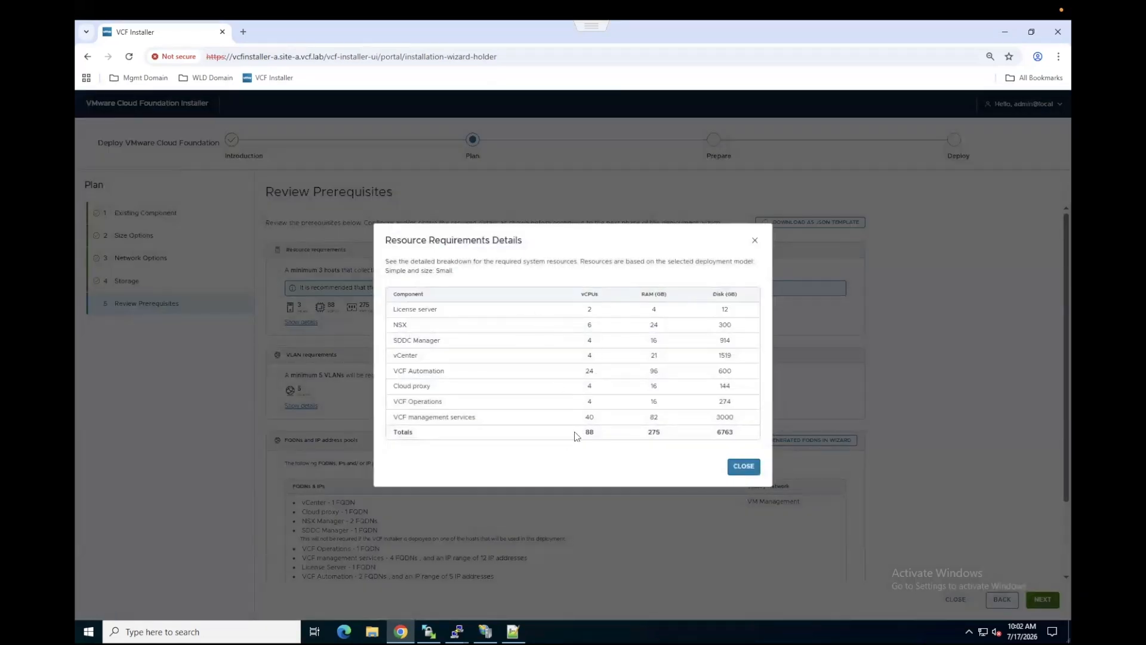
click(744, 468)
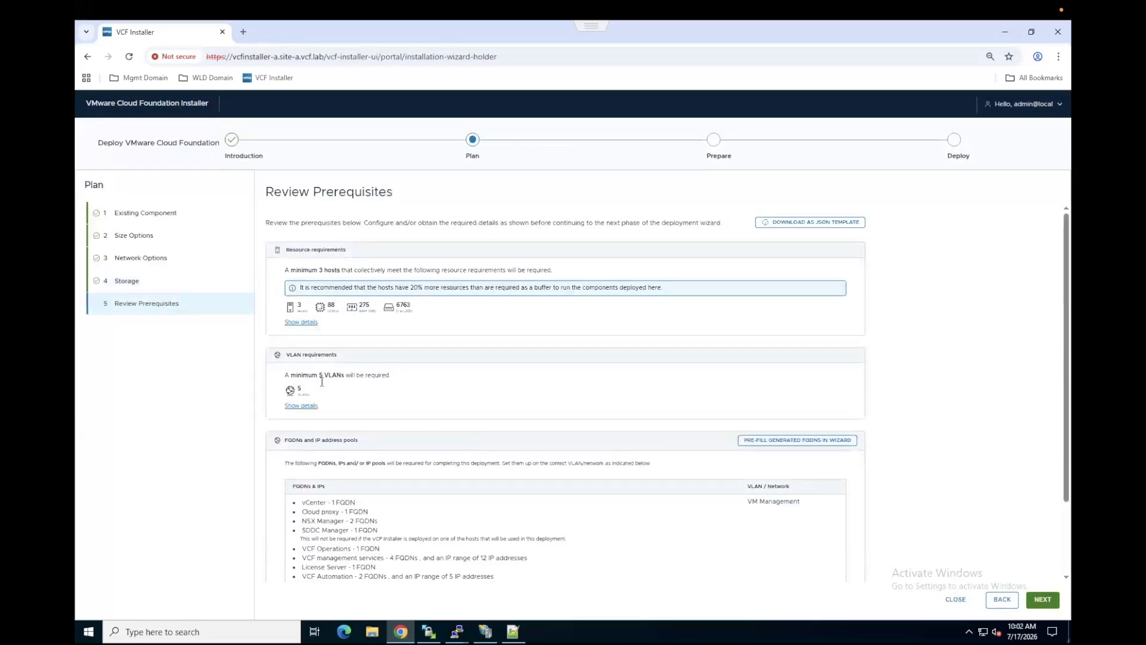
click(298, 407)
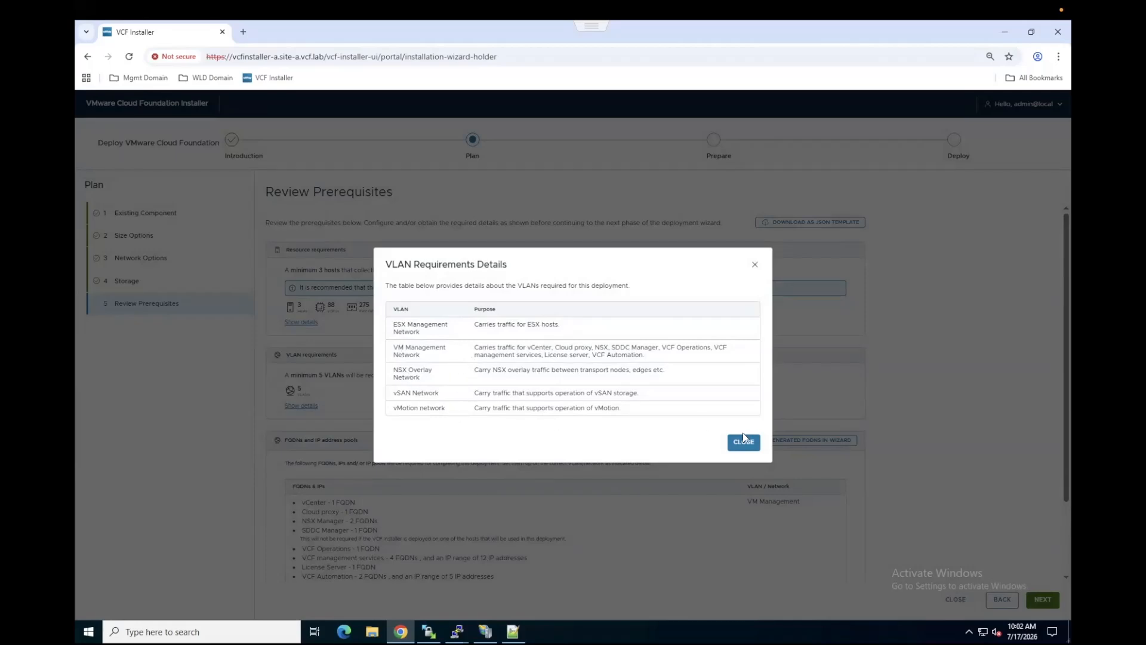
click(742, 447)
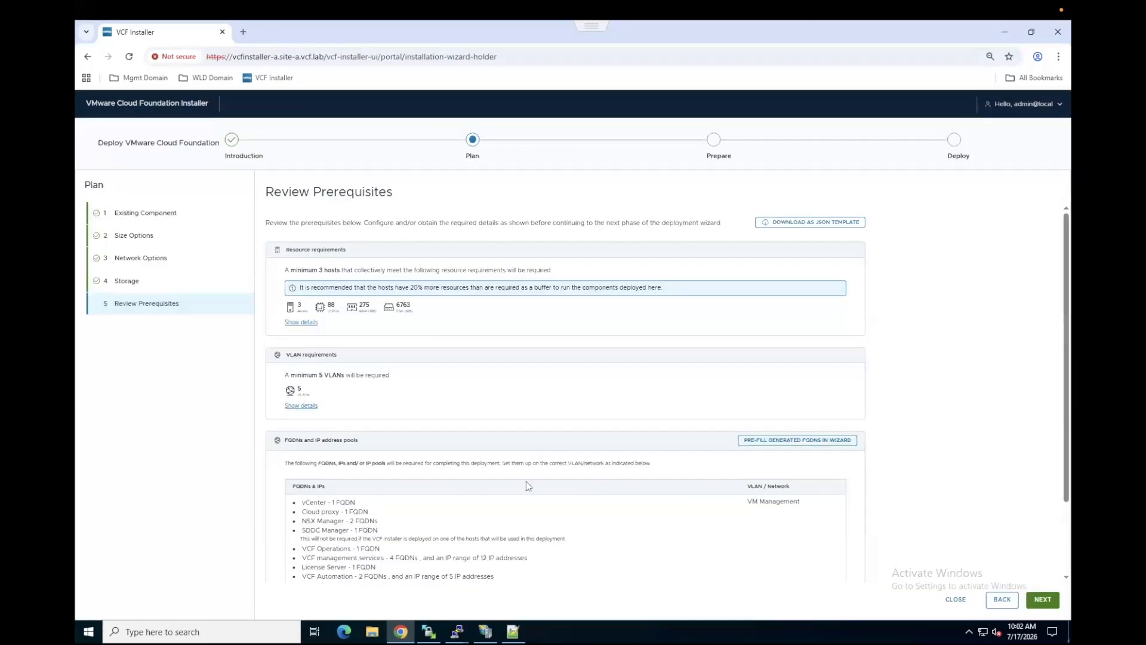
scroll(525, 481, down, 2)
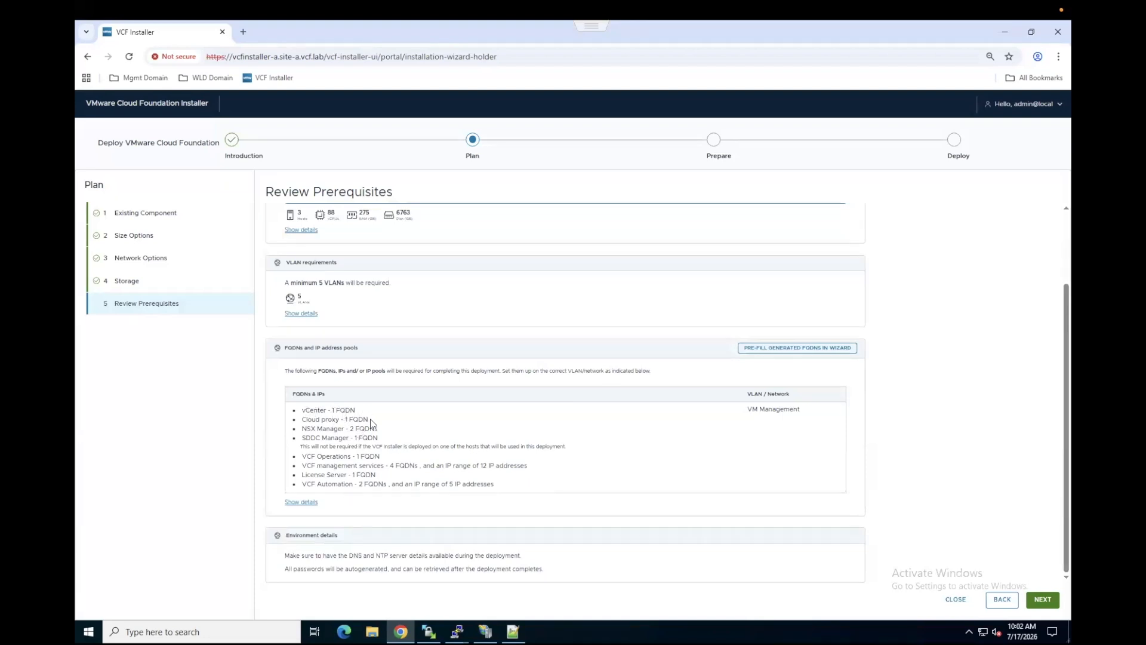
click(305, 501)
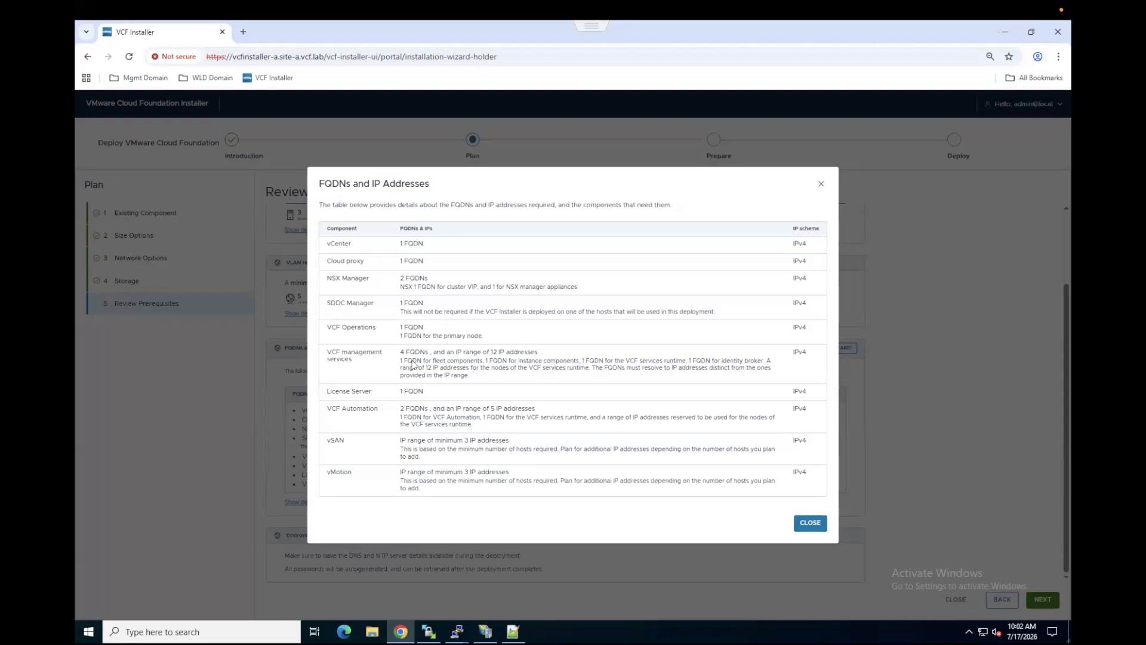
click(809, 523)
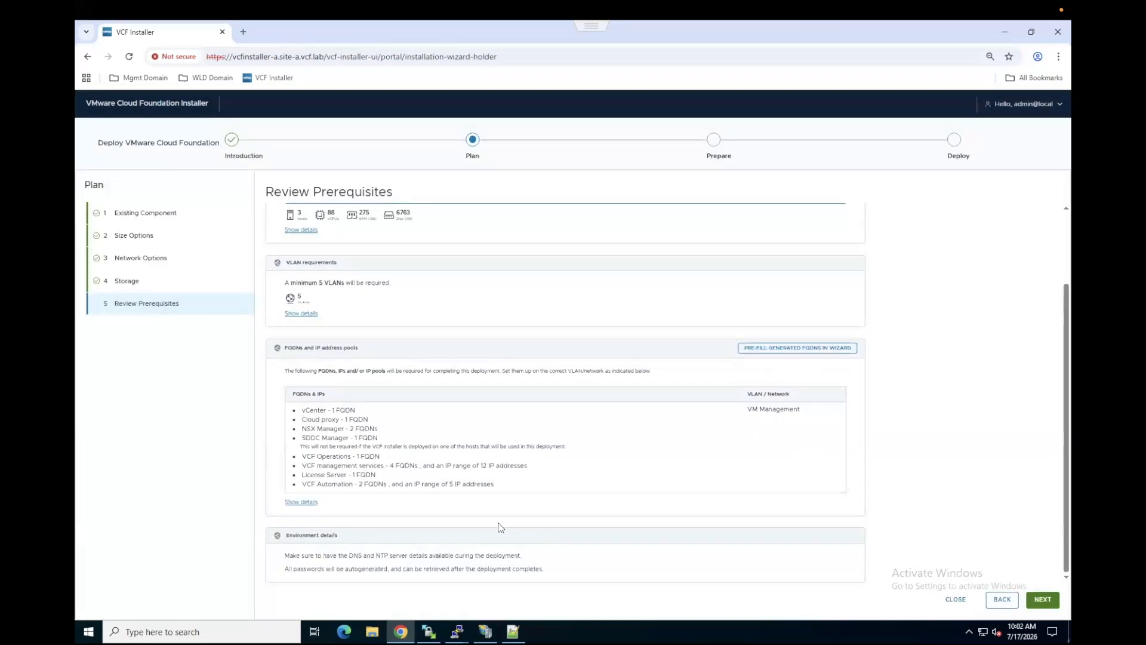
Step: Accept the prerequisites, general information and hosts, and proceed past the resource requirements warning to the network settings
click(1042, 599)
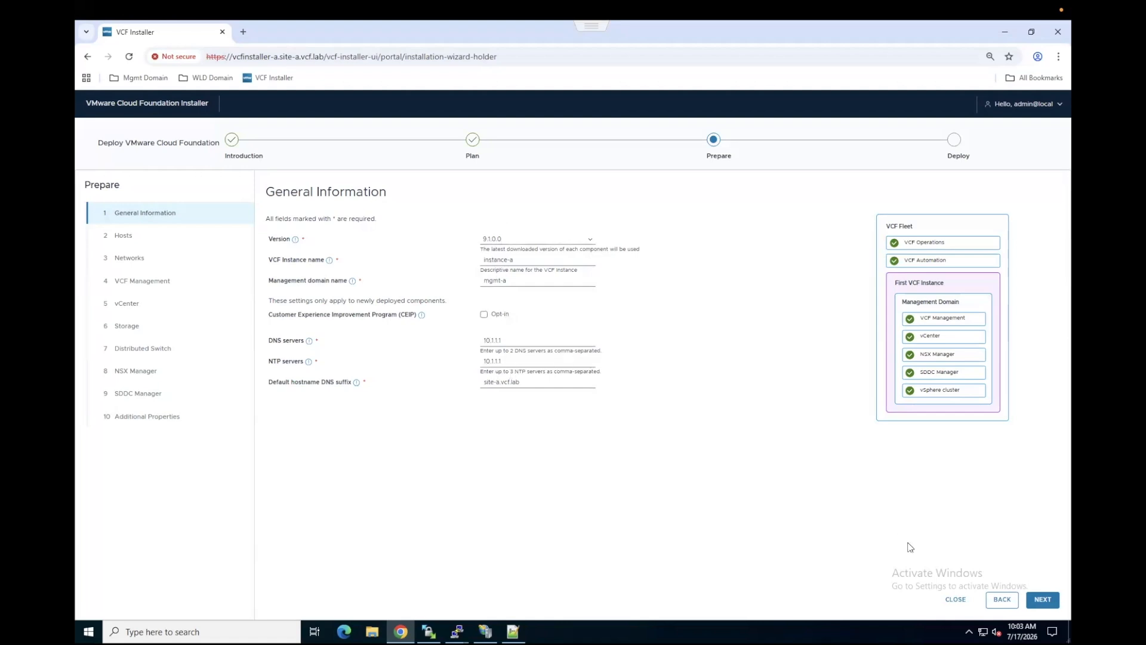
click(1041, 602)
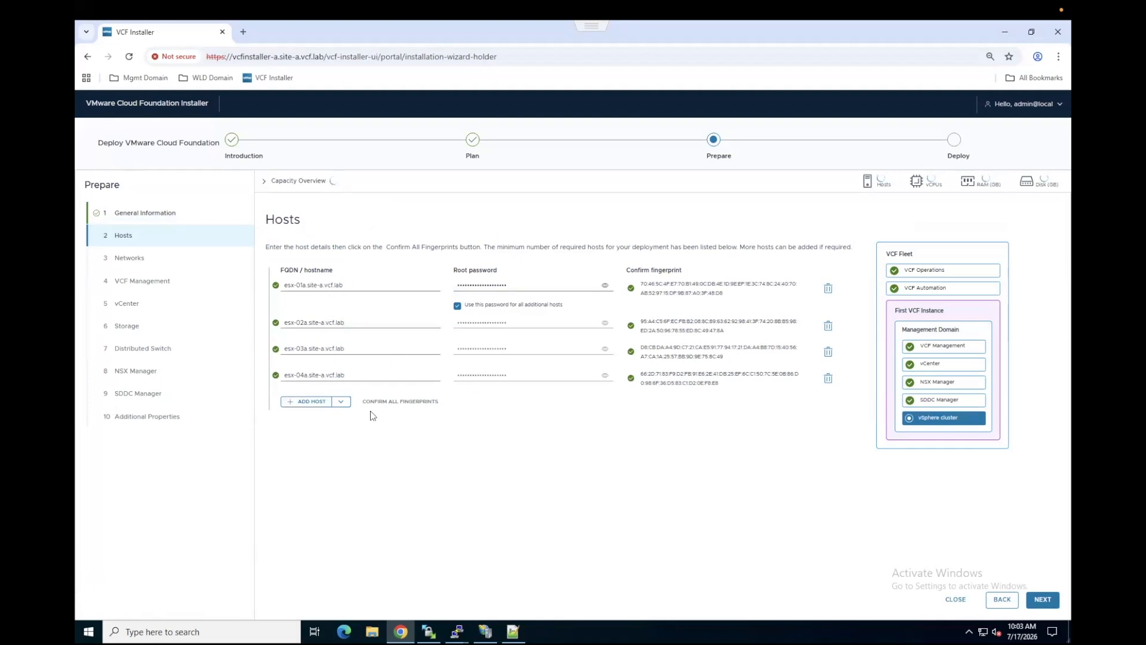
click(1043, 600)
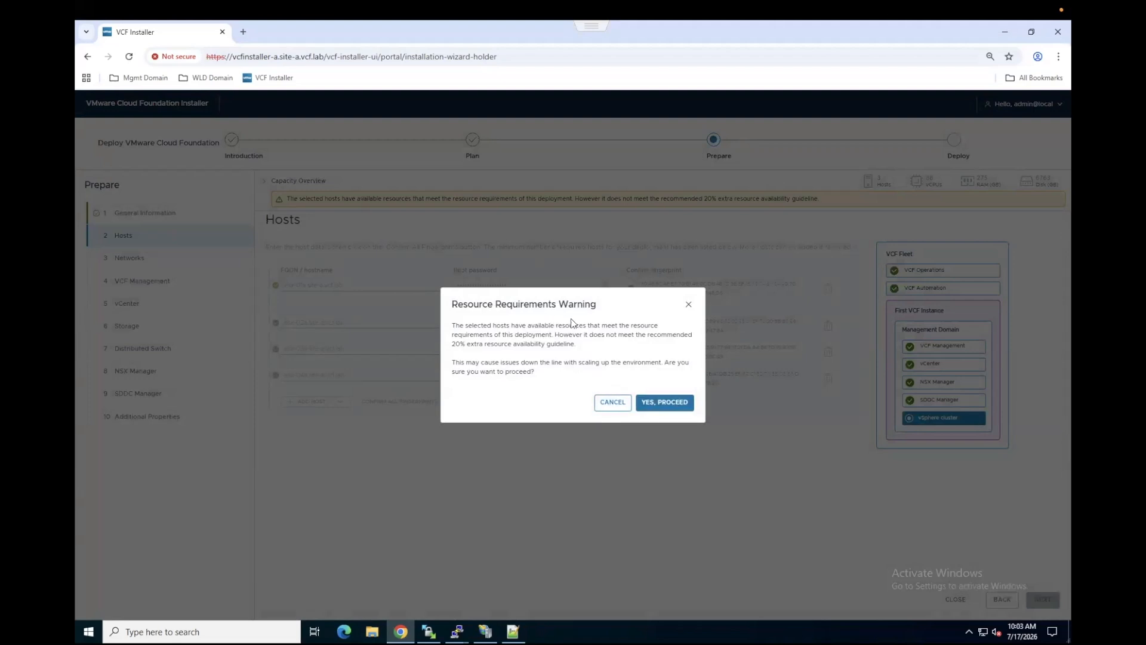
click(663, 406)
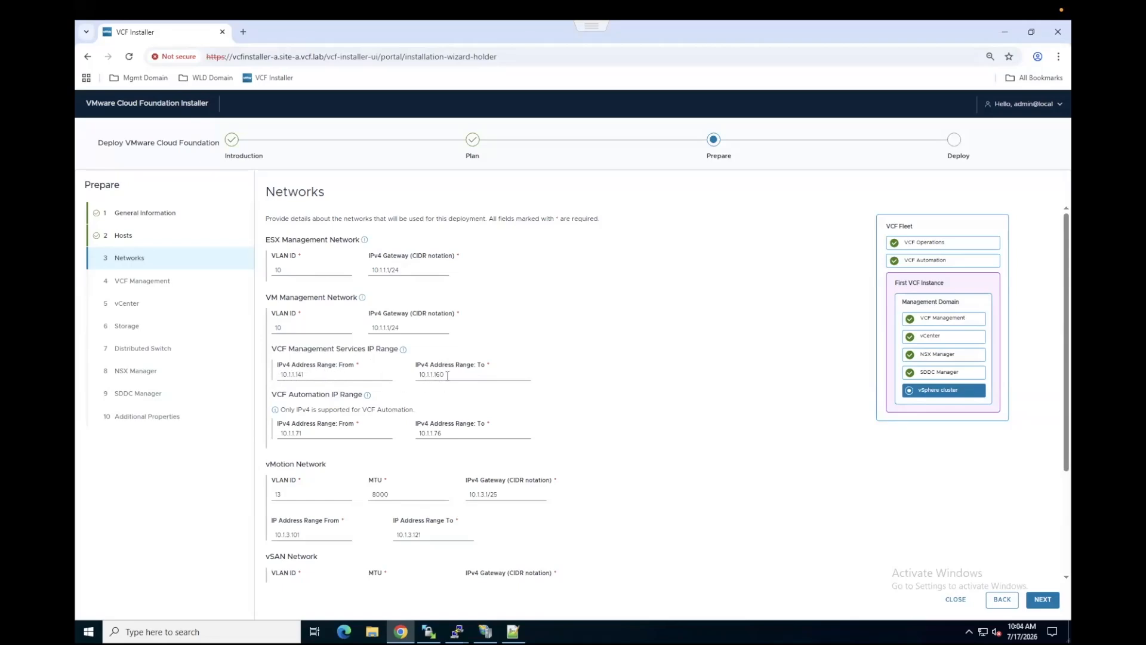
Step: Review the management, vMotion, vSAN and NSX overlay network settings, accept them and continue to VCF Management
scroll(420, 392, down, 2)
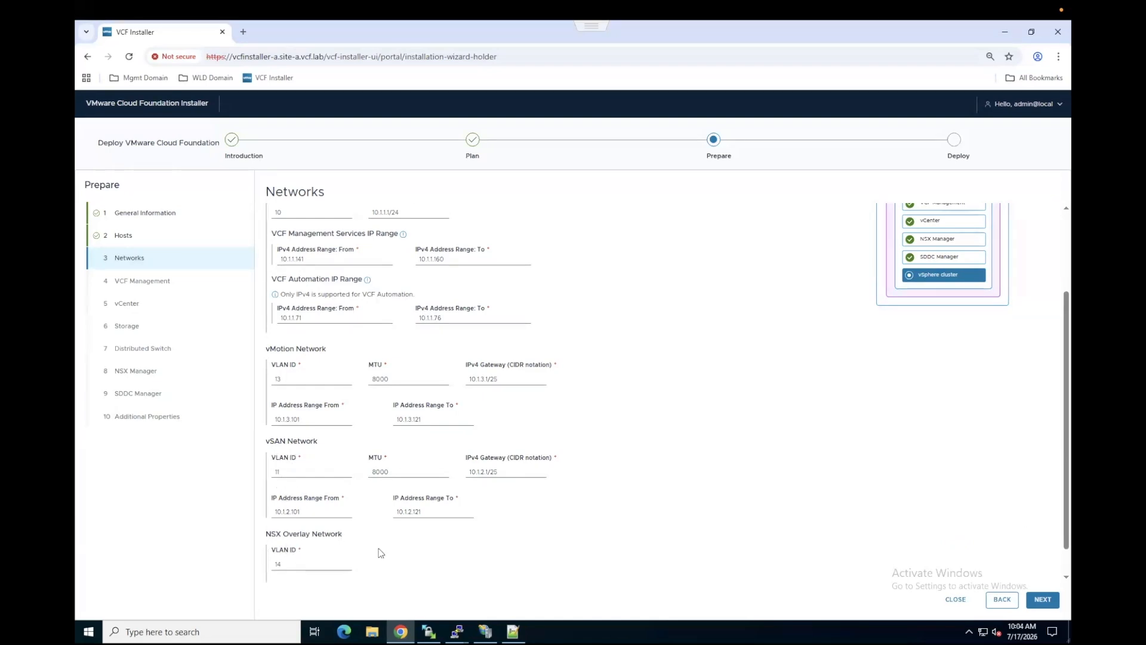
scroll(380, 552, down, 1)
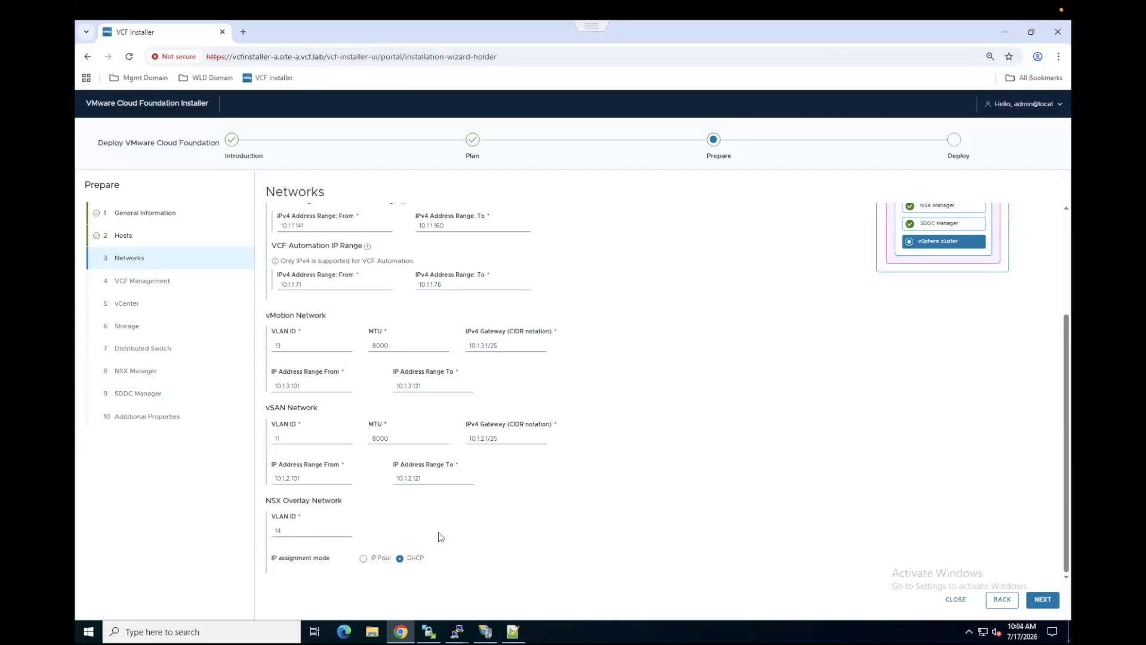
scroll(443, 528, up, 2)
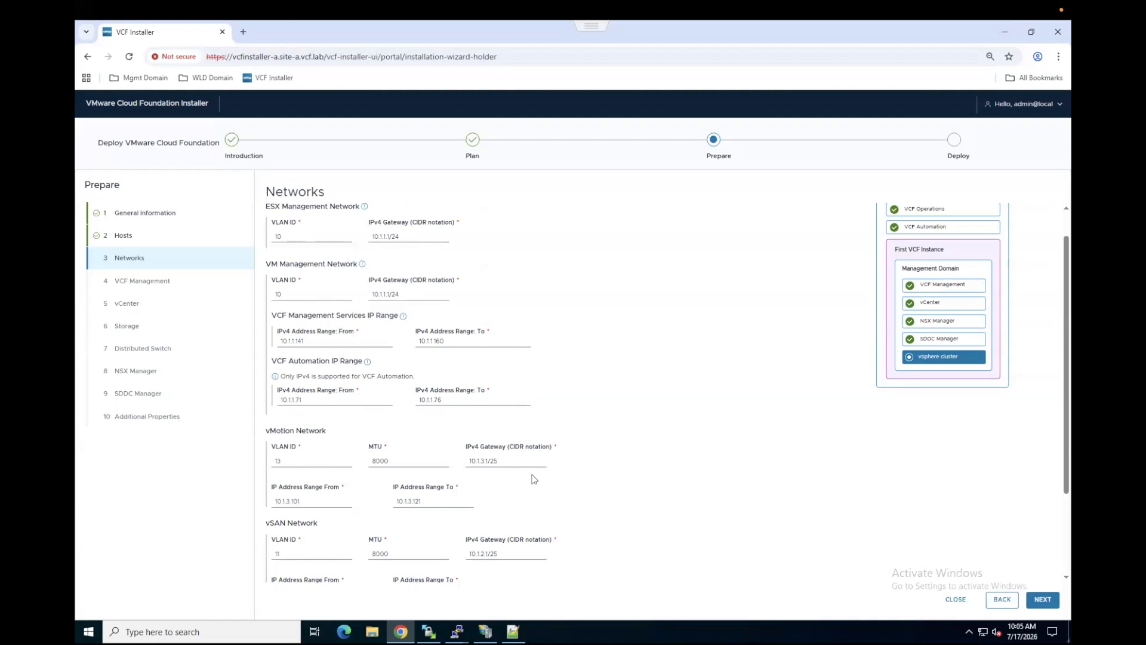
click(1043, 600)
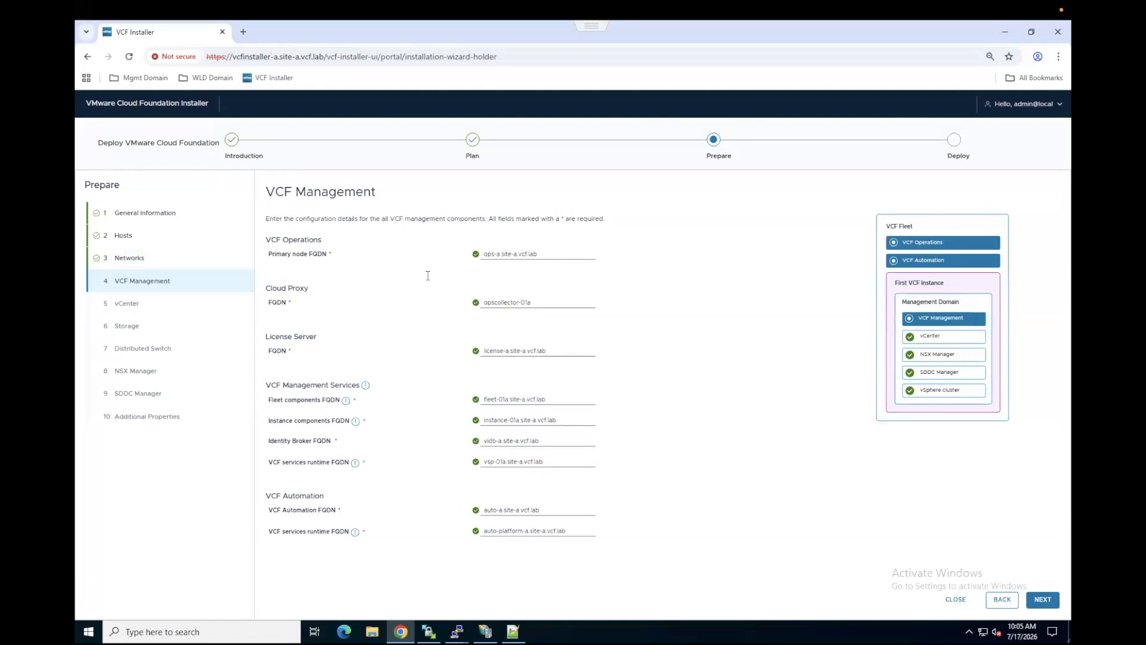
Step: Accept the prefilled VCF Management, vCenter and vSAN storage settings and continue to the distributed switch configuration
click(539, 254)
click(1041, 600)
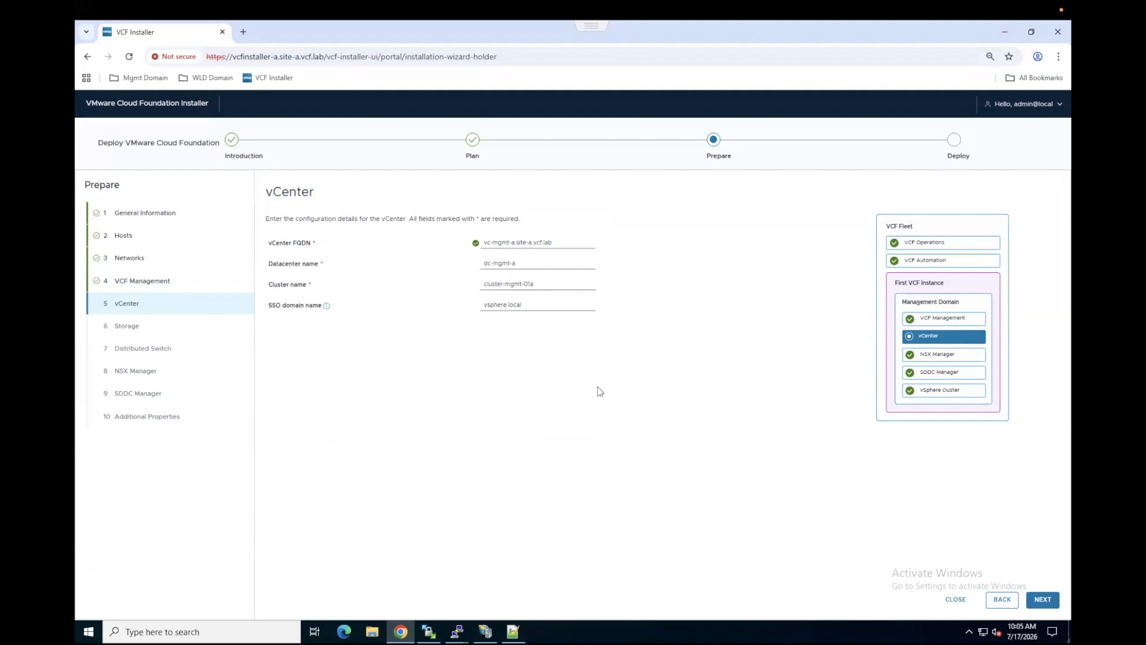
click(1043, 600)
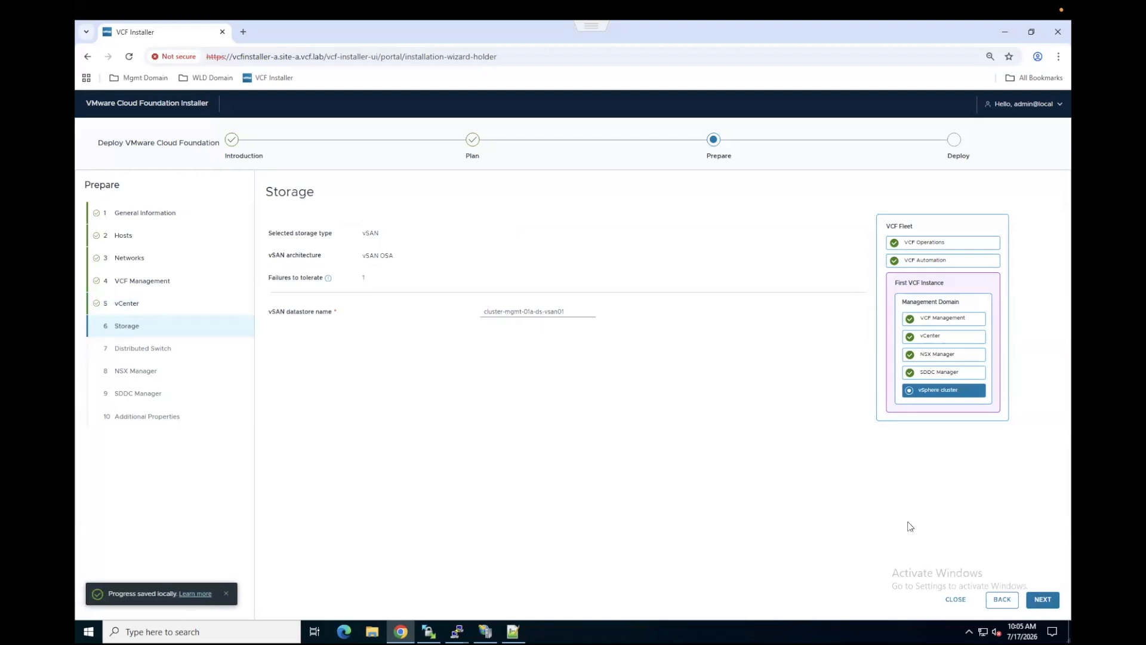
click(1042, 602)
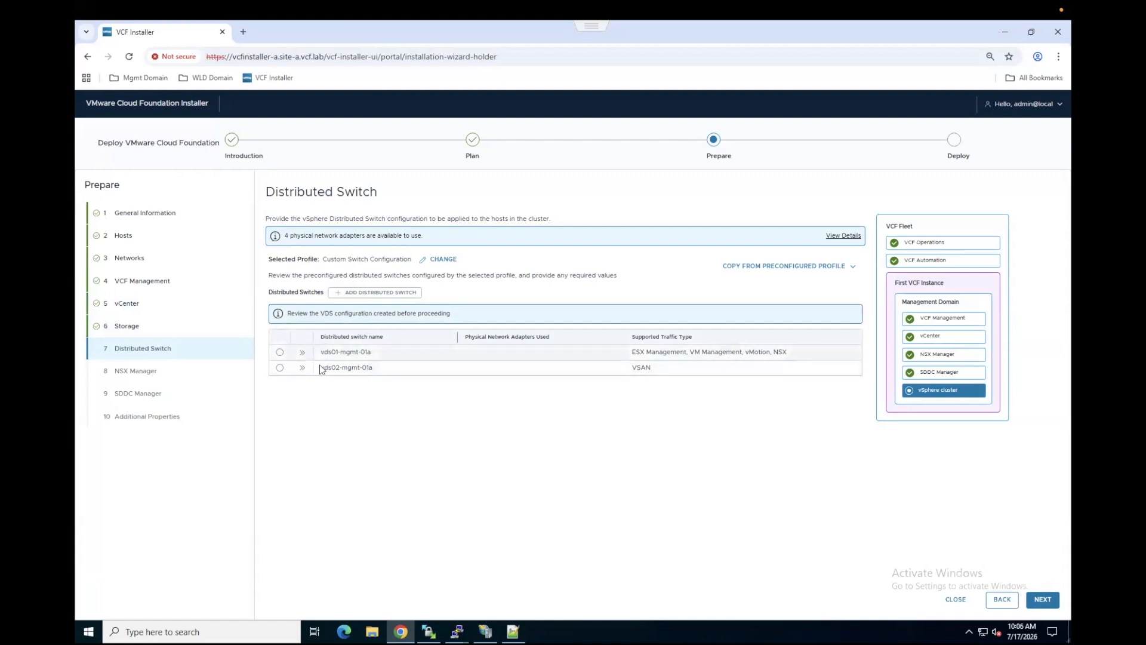
Step: Change the distributed switch profile to Storage Traffic Separation and continue to the NSX Manager settings
click(446, 258)
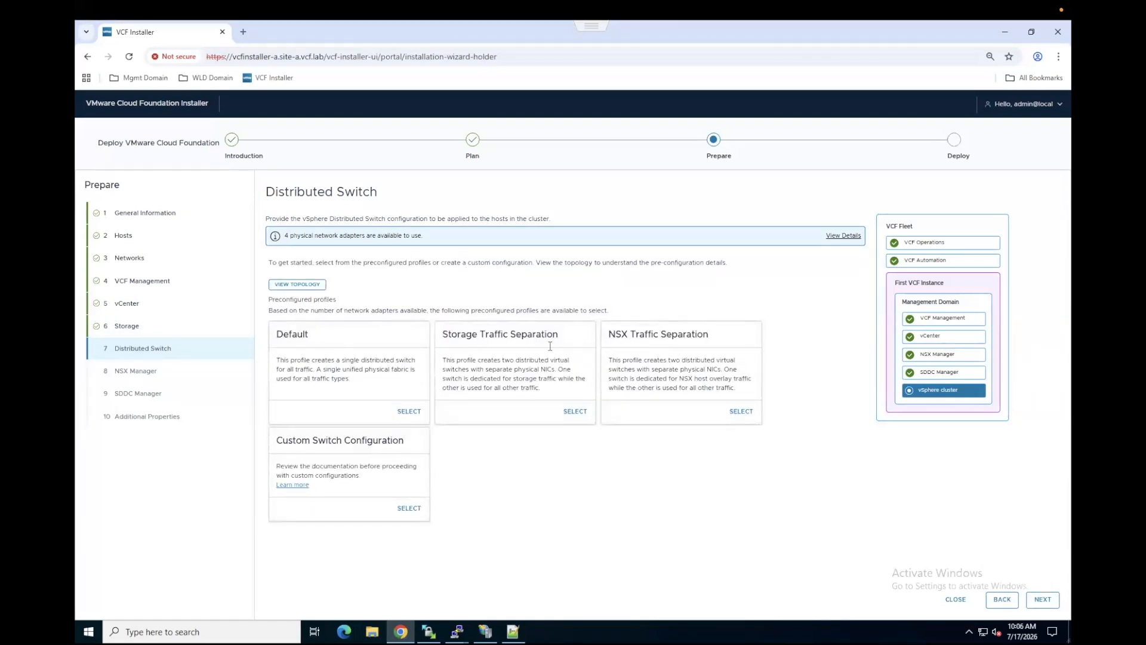
click(575, 411)
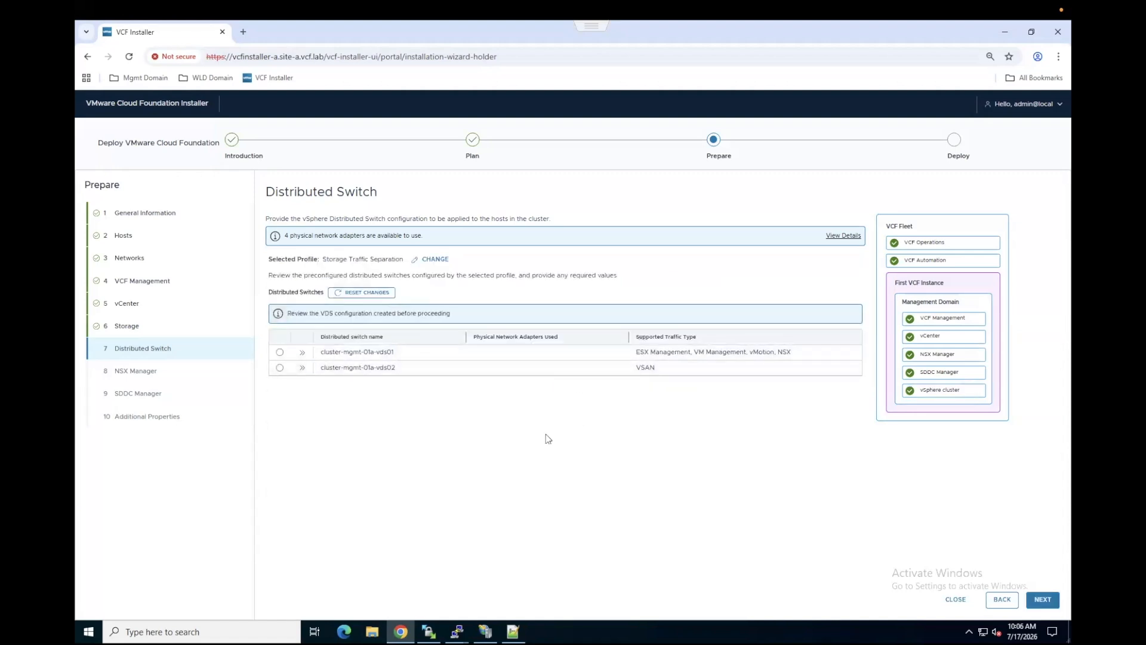
click(1043, 599)
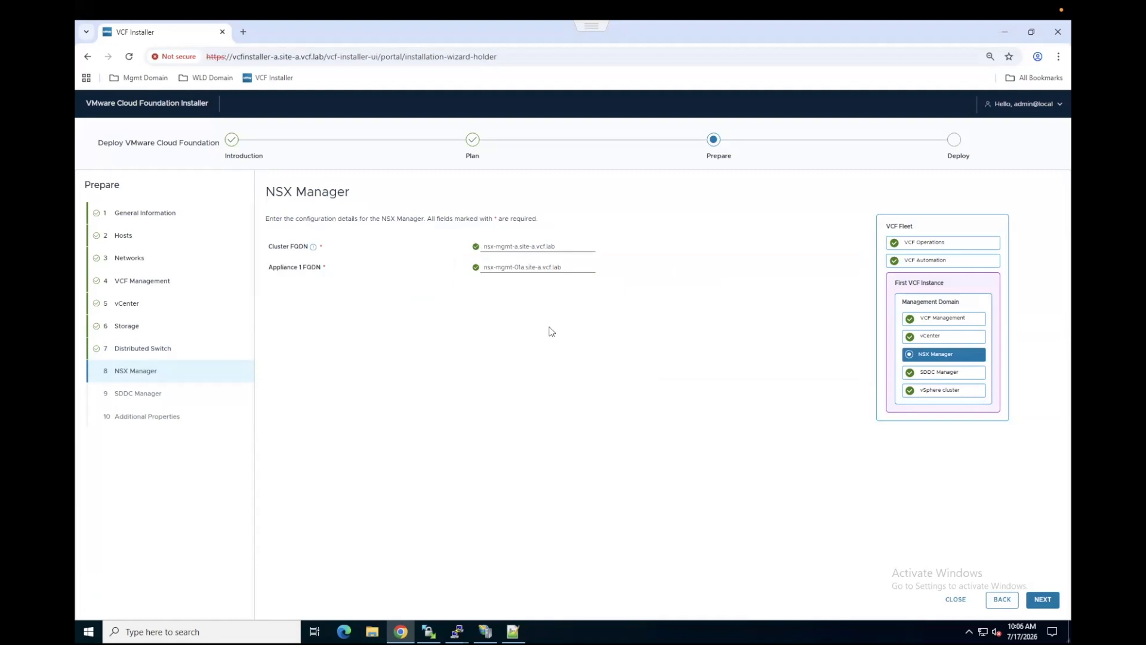
Step: Accept the NSX Manager, SDDC Manager and additional JSON properties as loaded and continue to the deployment review
click(1043, 599)
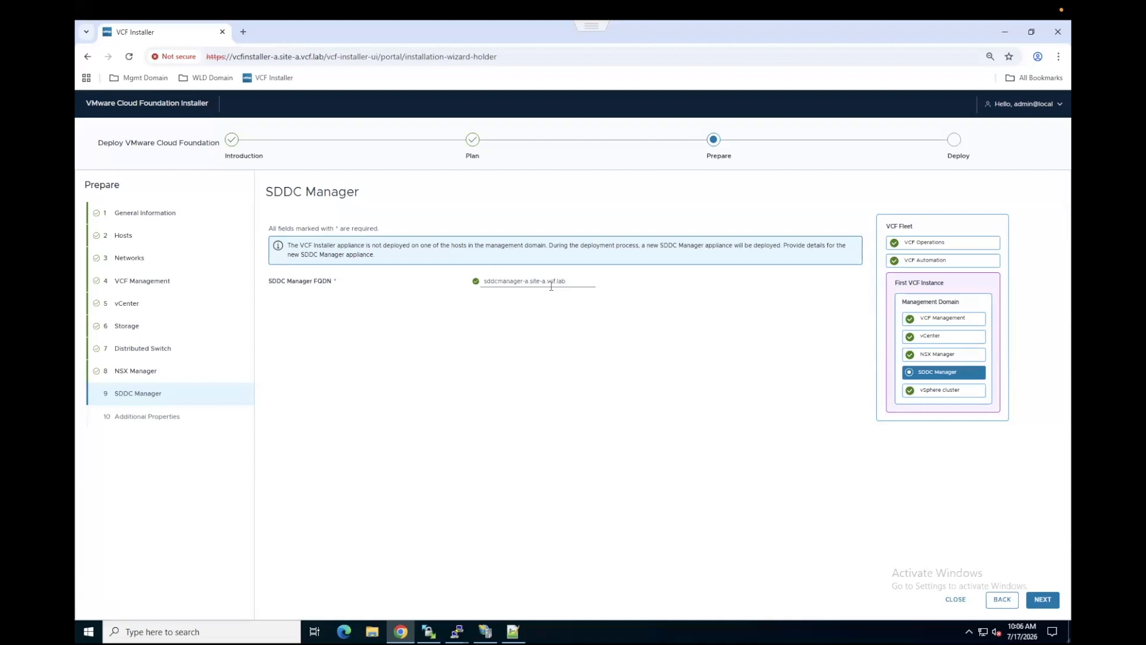
click(1042, 600)
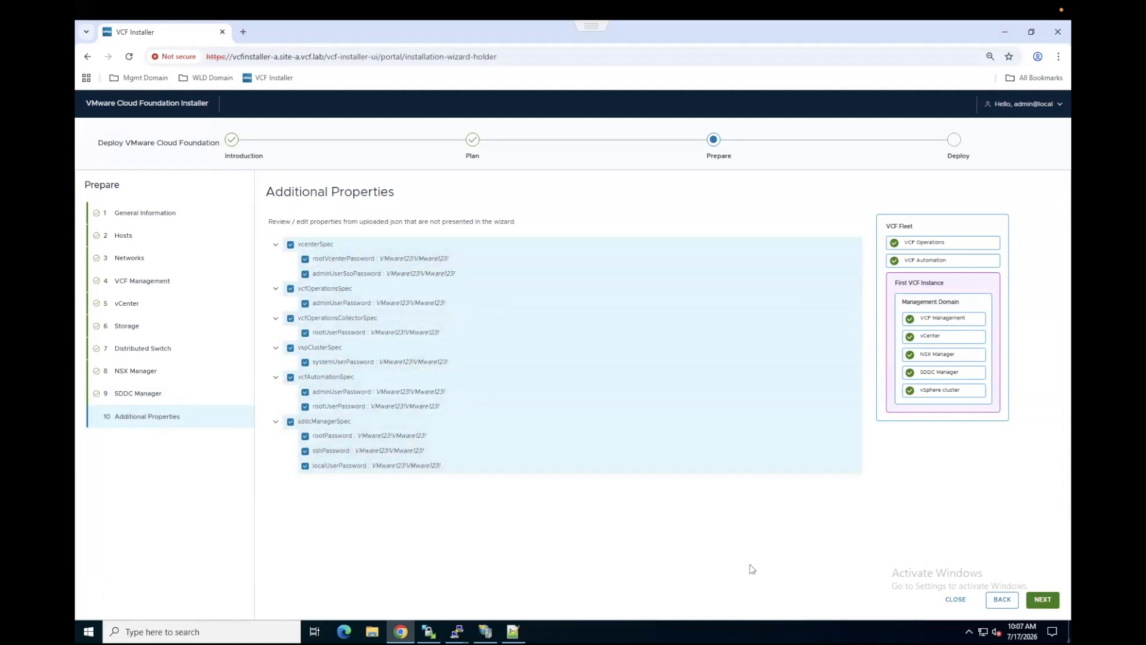
click(1049, 603)
Step: Review the full deployment summary down to the SDDC Manager section and continue to run the validations
scroll(586, 369, down, 20)
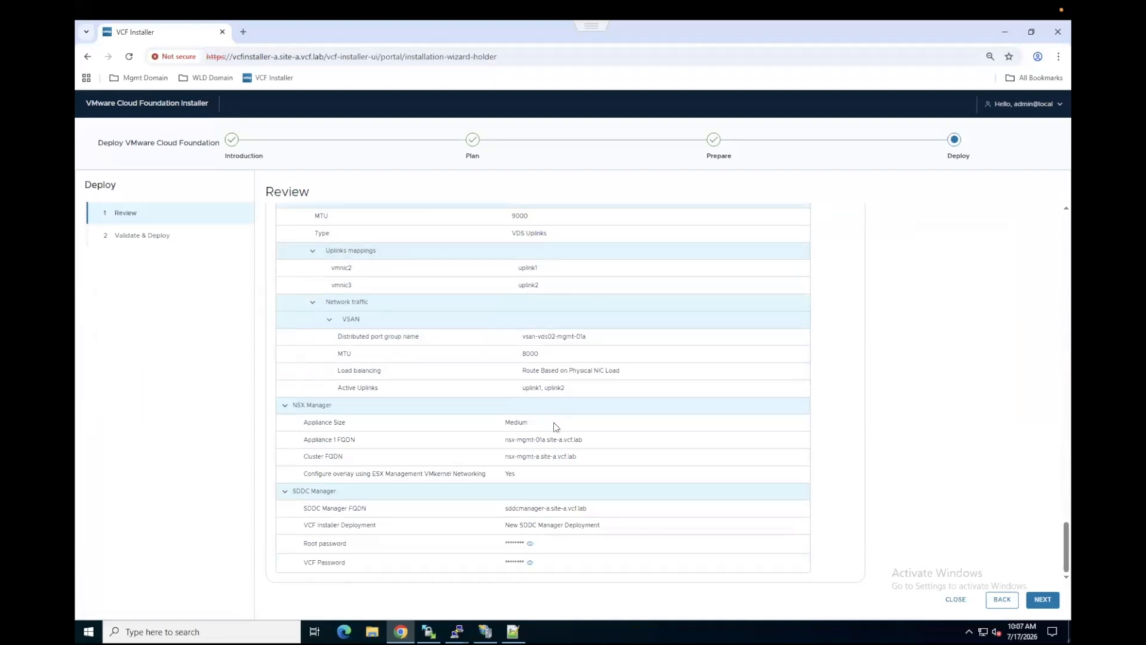
scroll(554, 421, up, 15)
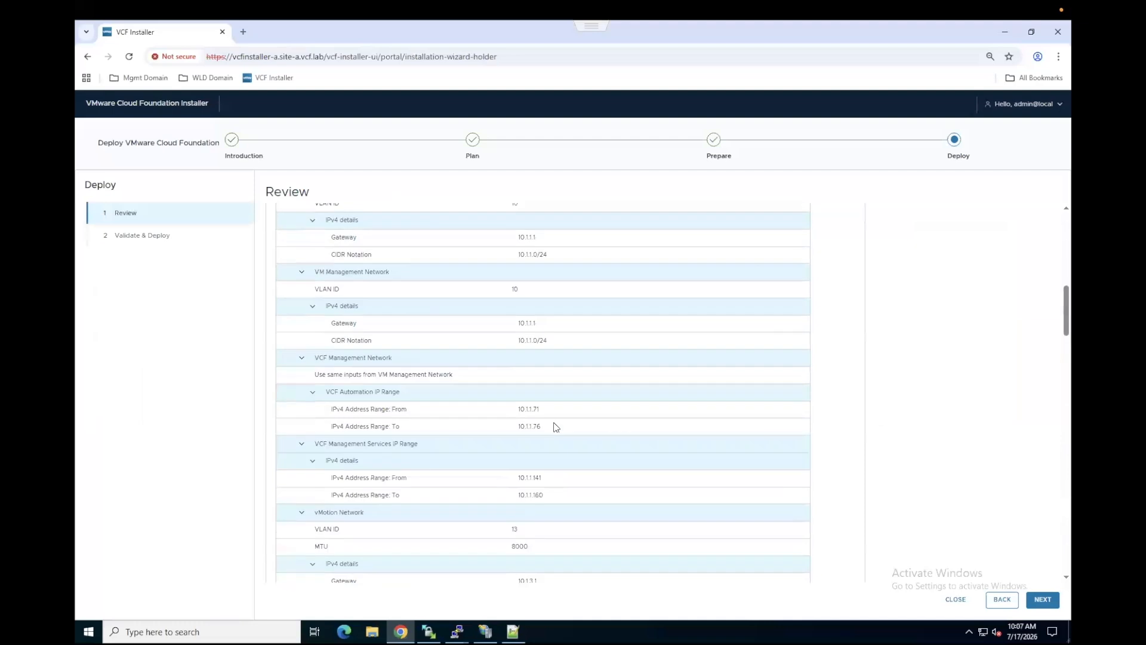
scroll(554, 426, up, 10)
scroll(554, 427, down, 14)
scroll(555, 428, down, 3)
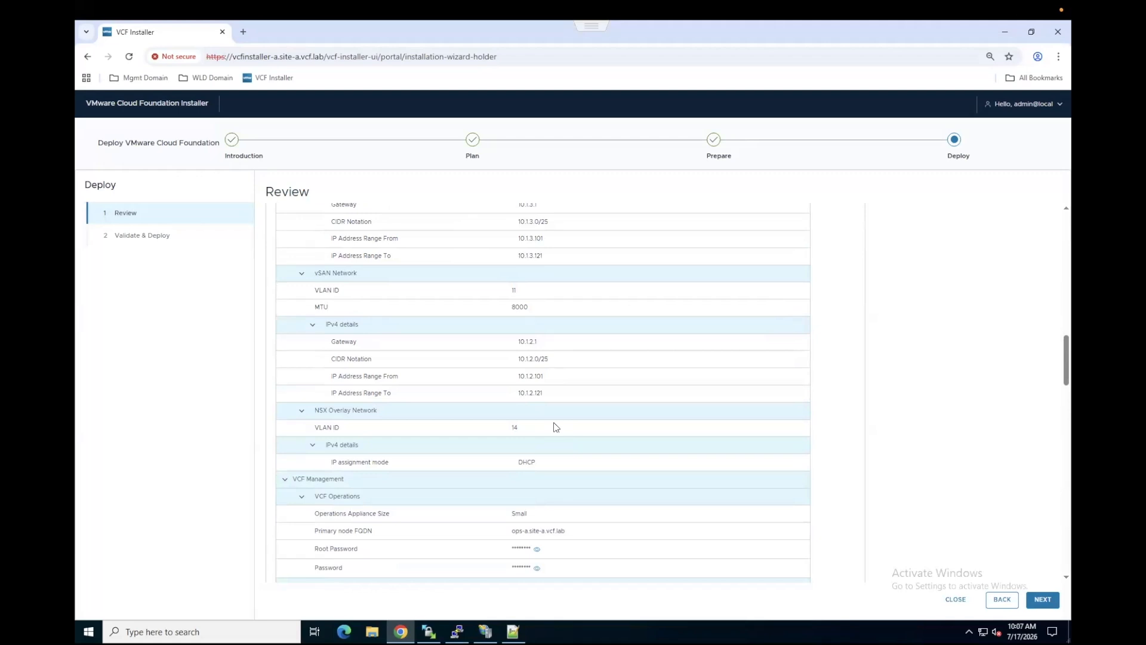
scroll(555, 426, down, 10)
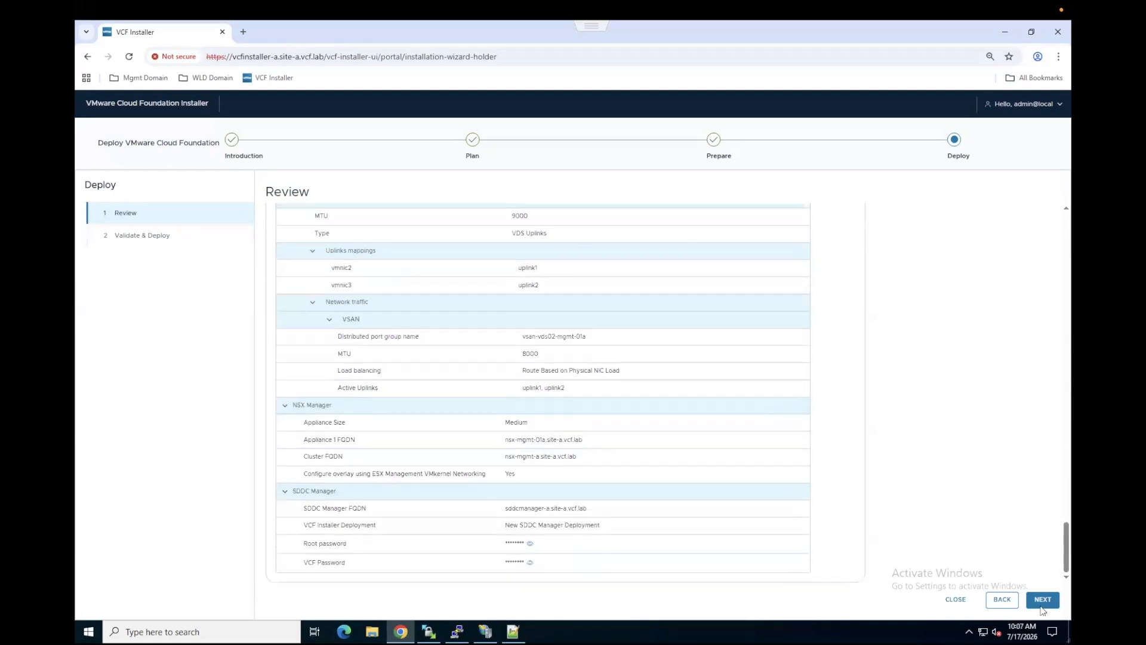
click(1042, 600)
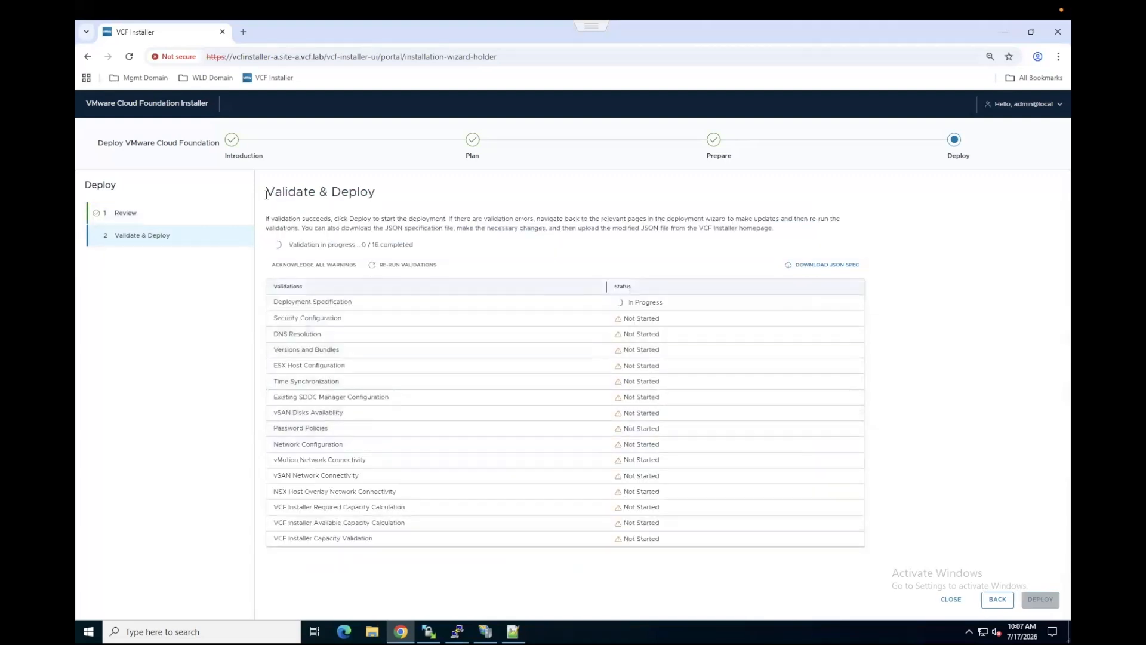
drag(266, 194, 316, 190)
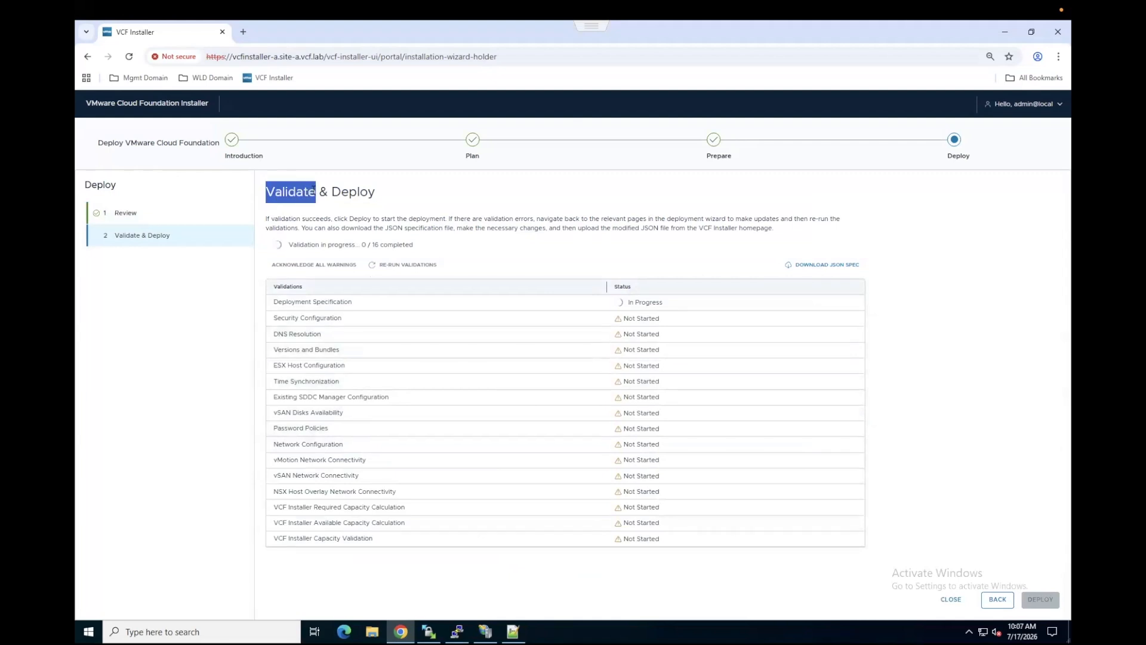
drag(371, 245, 413, 245)
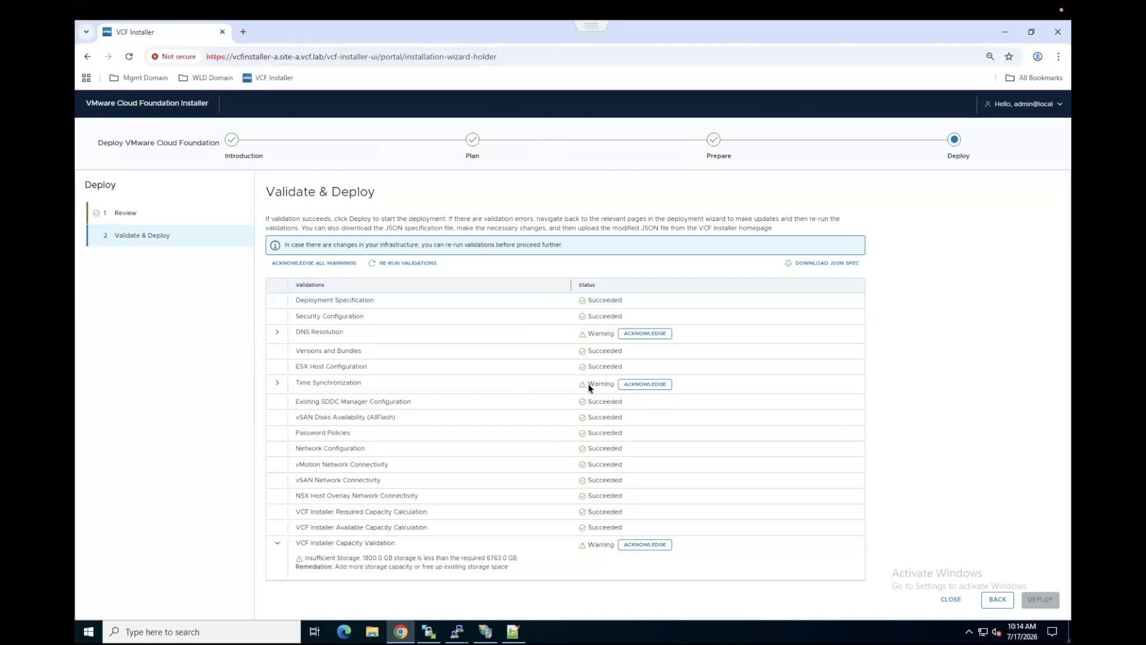
Step: Read the details of the DNS Resolution and Time Synchronization warnings and acknowledge both
click(276, 332)
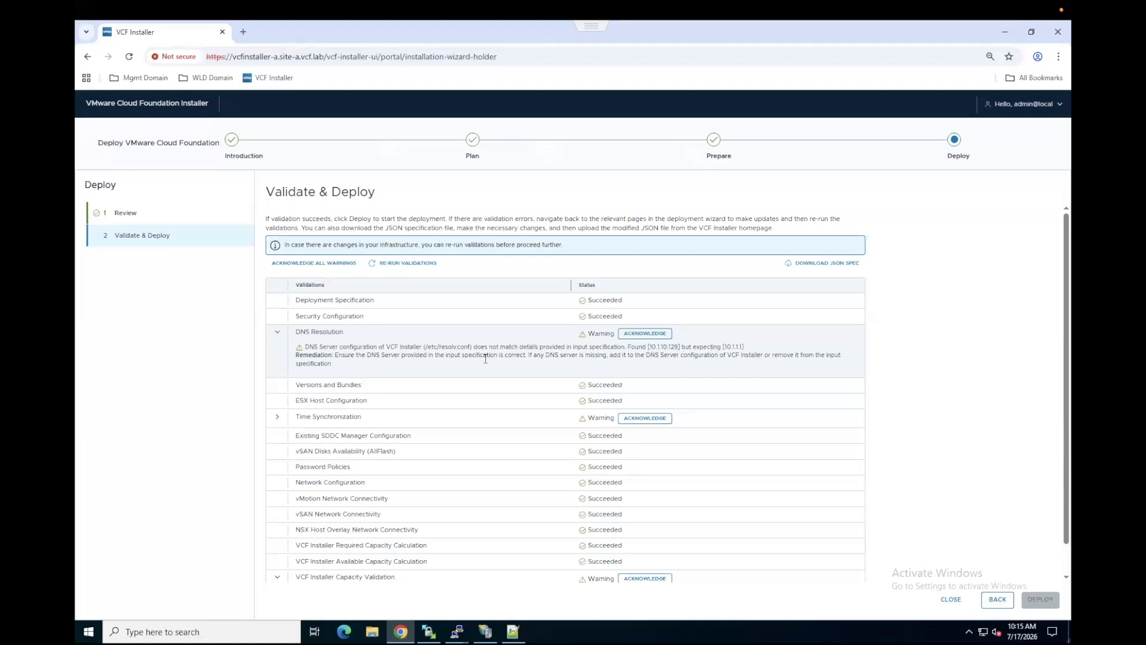
click(647, 336)
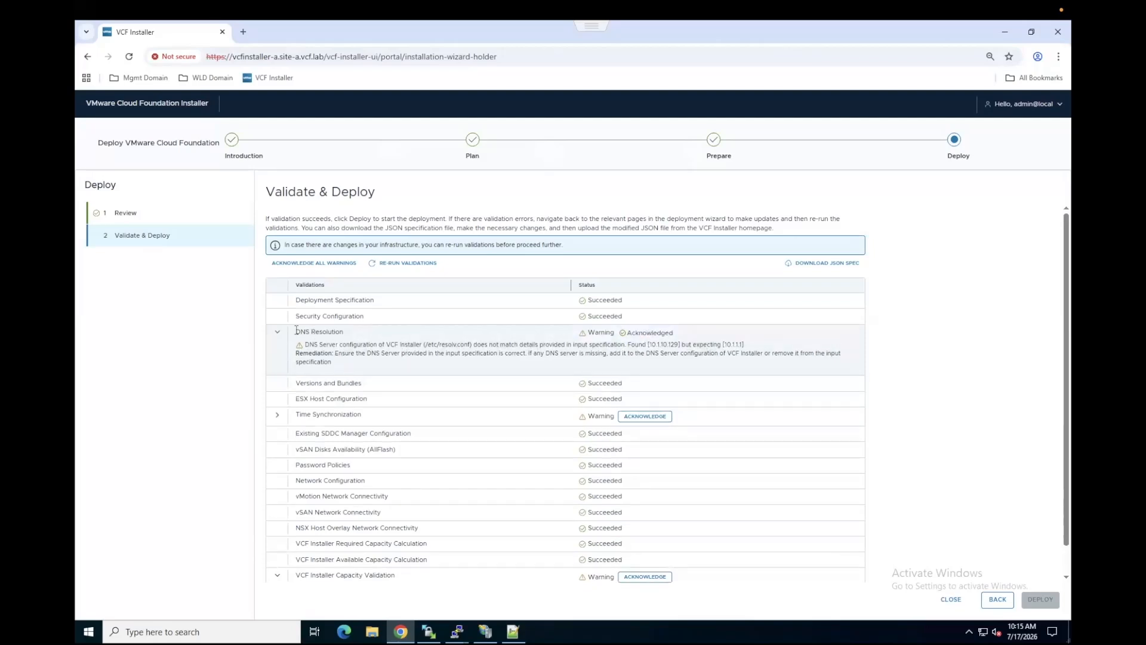
click(278, 332)
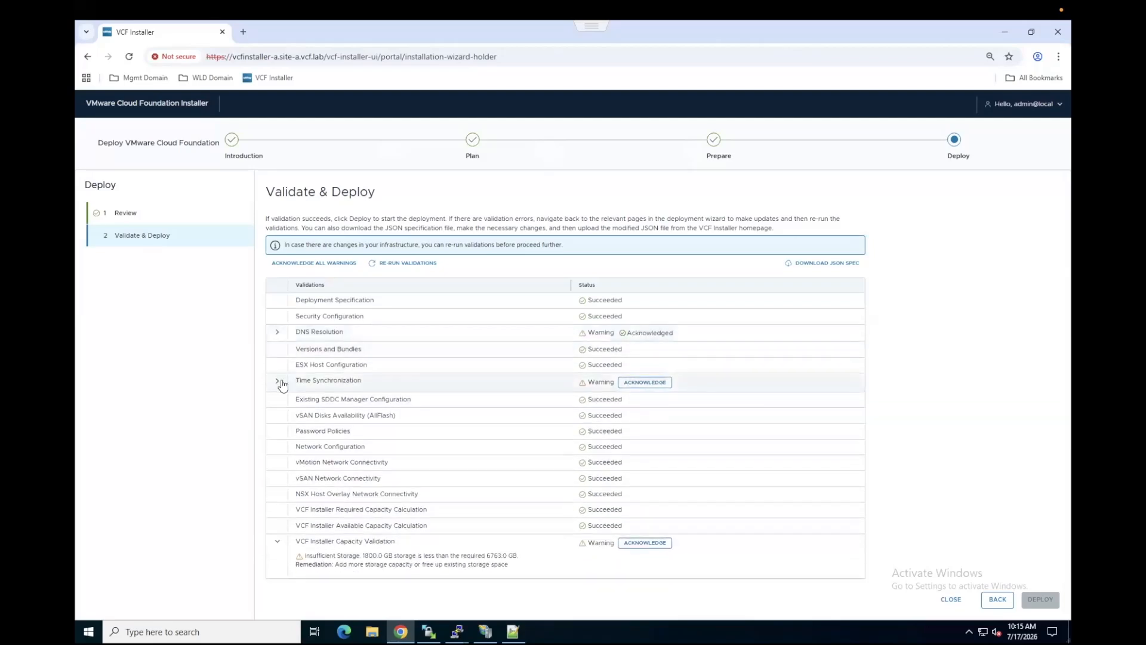
click(277, 381)
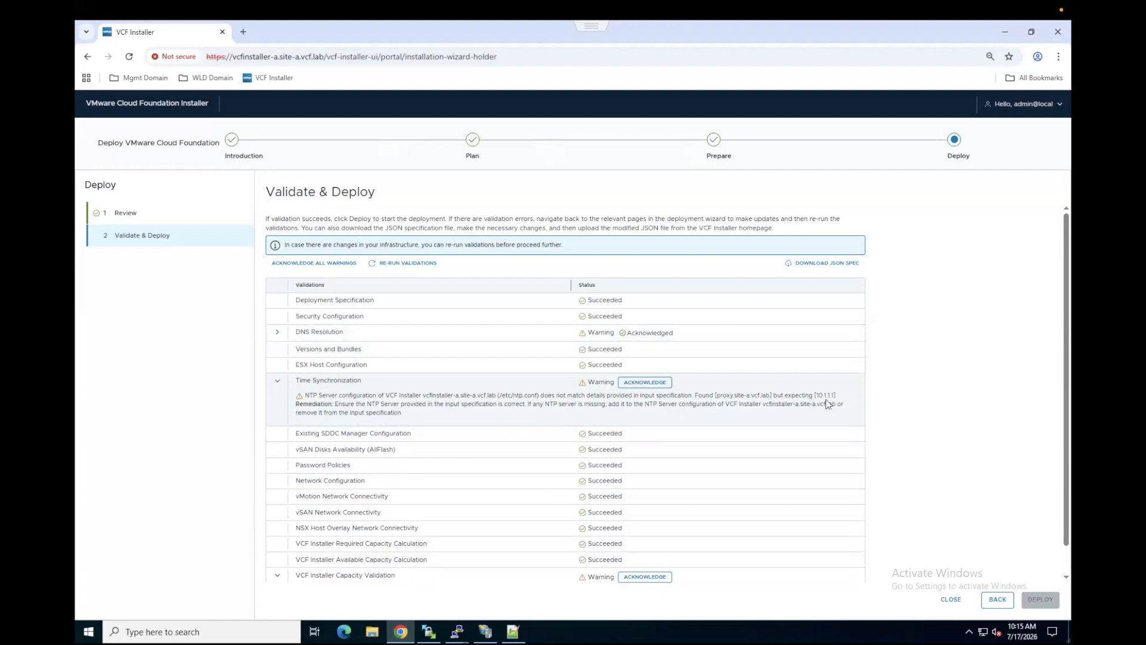
click(645, 383)
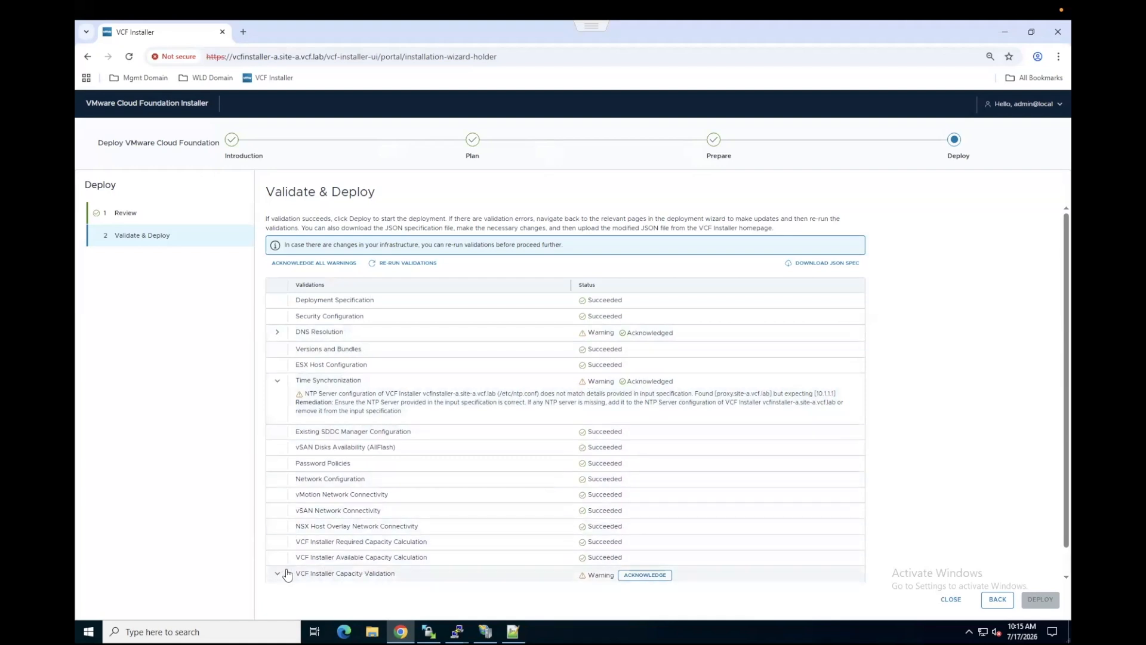
Step: Read and acknowledge the VCF Installer Capacity Validation warning, and collapse the expanded warning details
scroll(287, 574, down, 1)
drag(362, 561, 393, 561)
drag(486, 561, 519, 567)
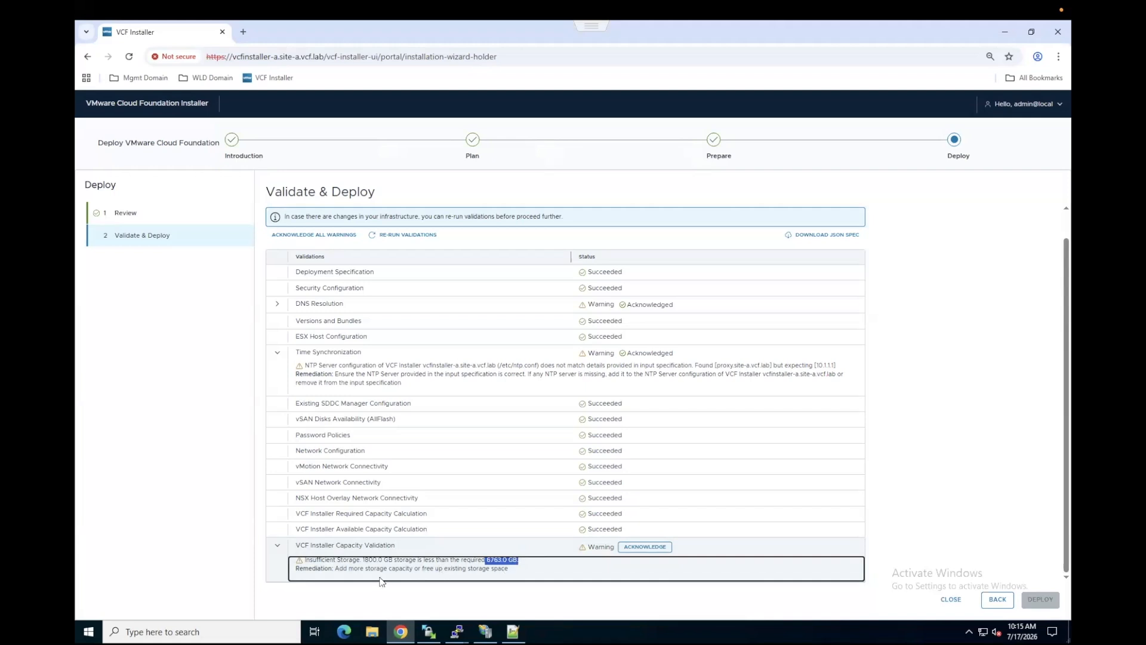
drag(362, 560, 394, 560)
click(645, 546)
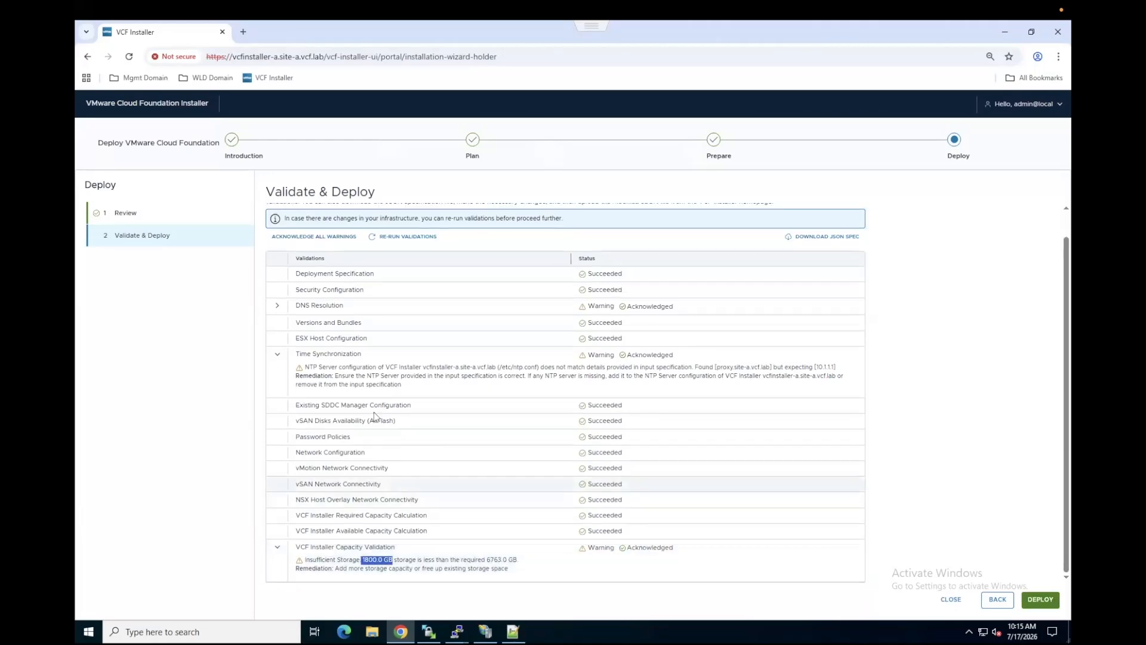
click(277, 354)
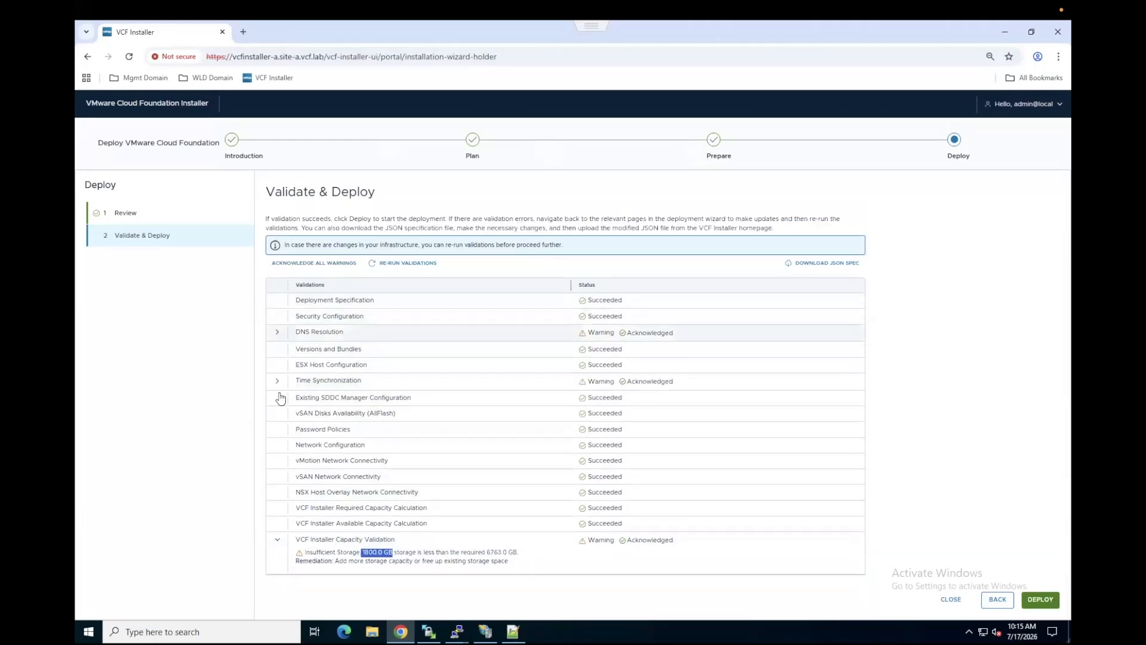
click(277, 543)
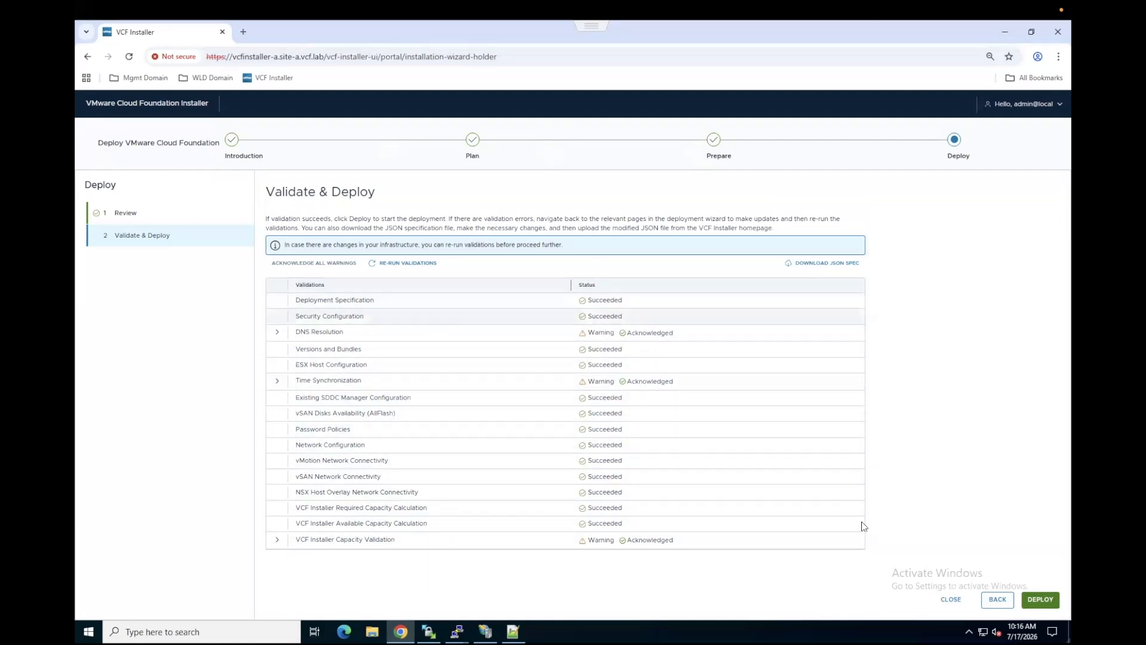
Step: Start the deployment and look through its milestones up to Deploy and configure VCF Management Services
click(1041, 603)
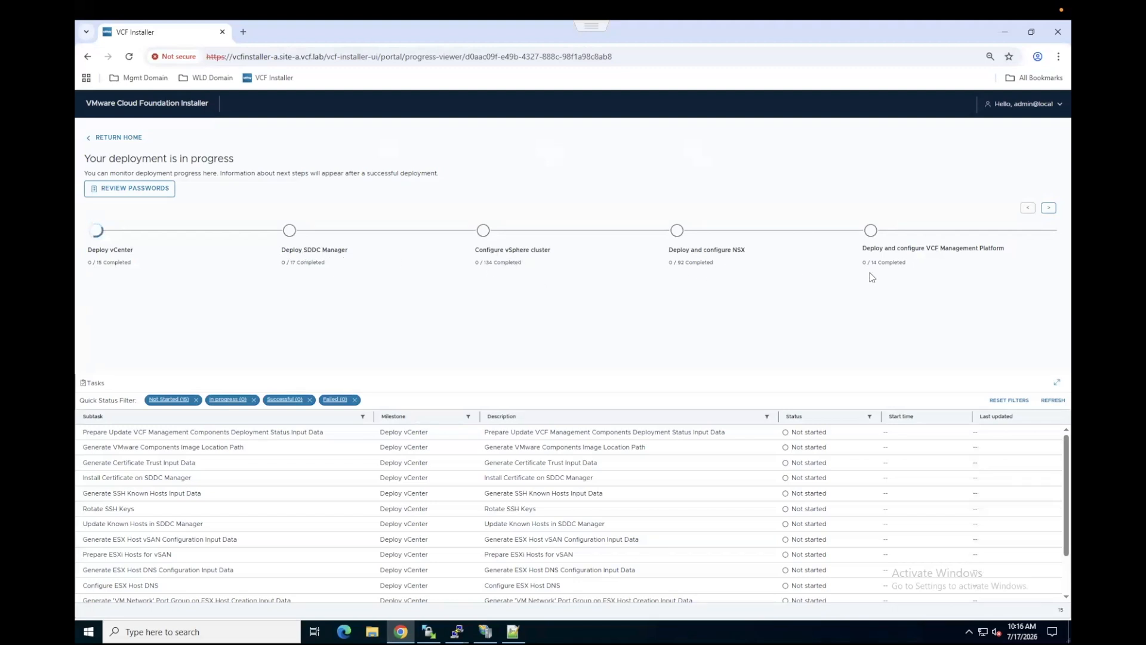
click(1049, 208)
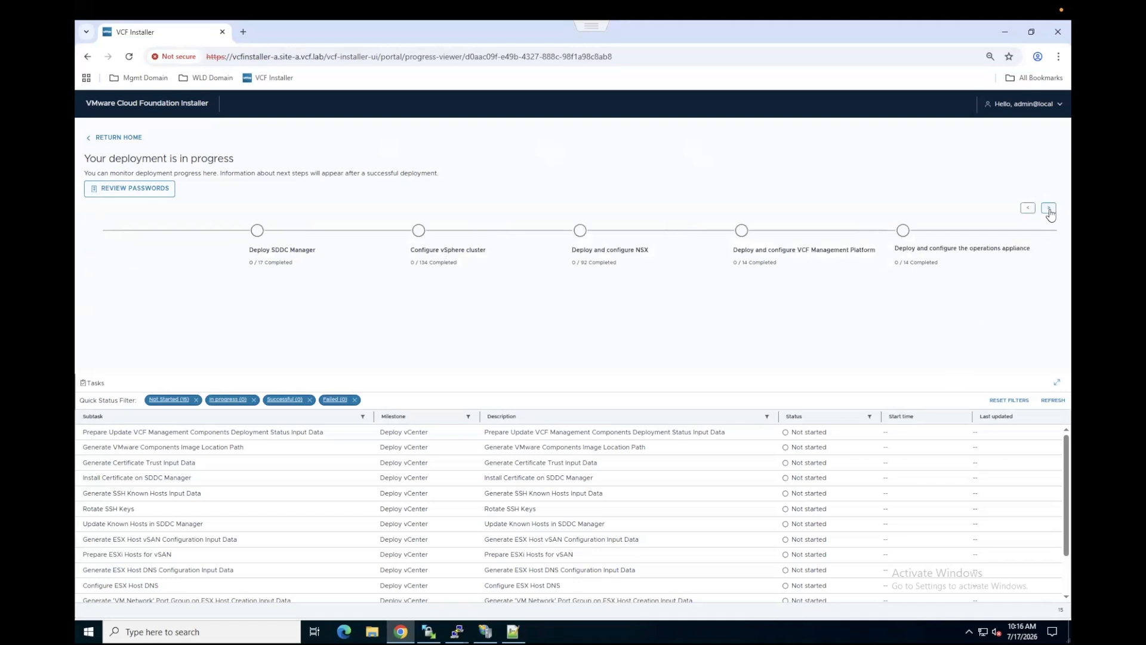
click(1049, 208)
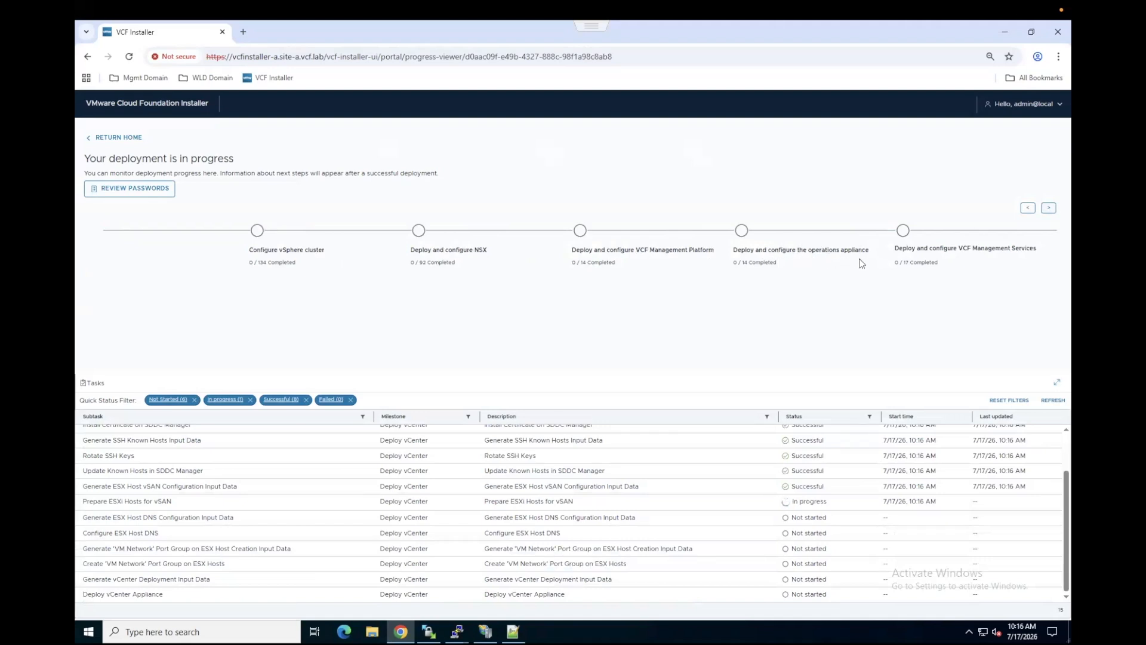
Step: Look through the remaining deployment milestones up to Deploy and configure VCF Automation, and return to the earliest milestones
click(1048, 208)
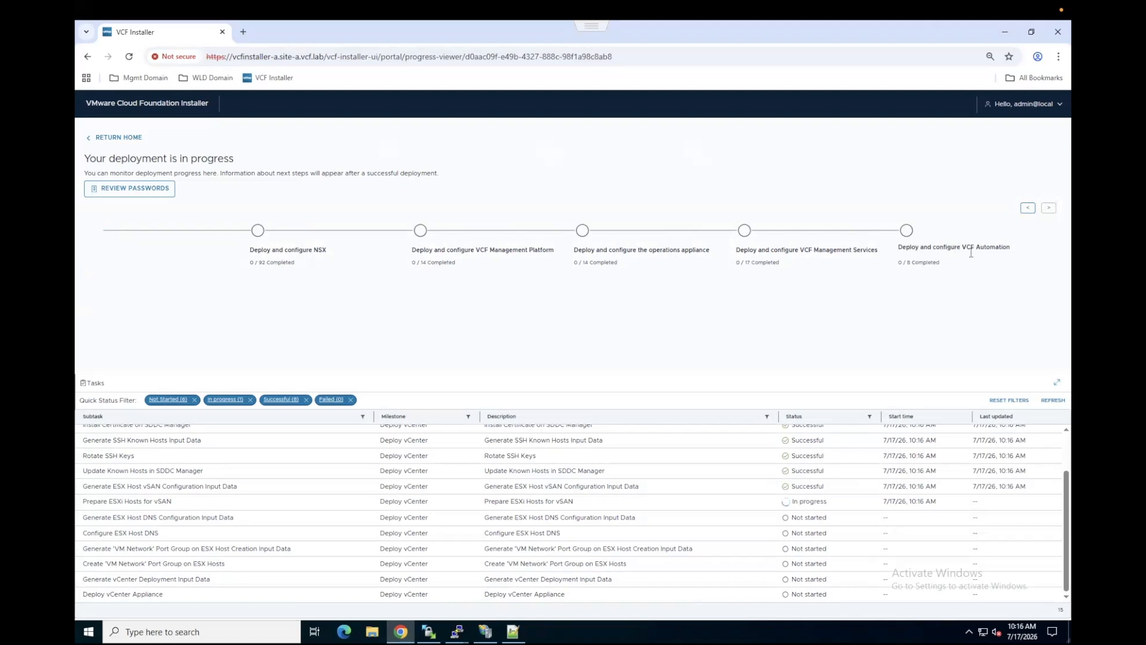
click(1028, 208)
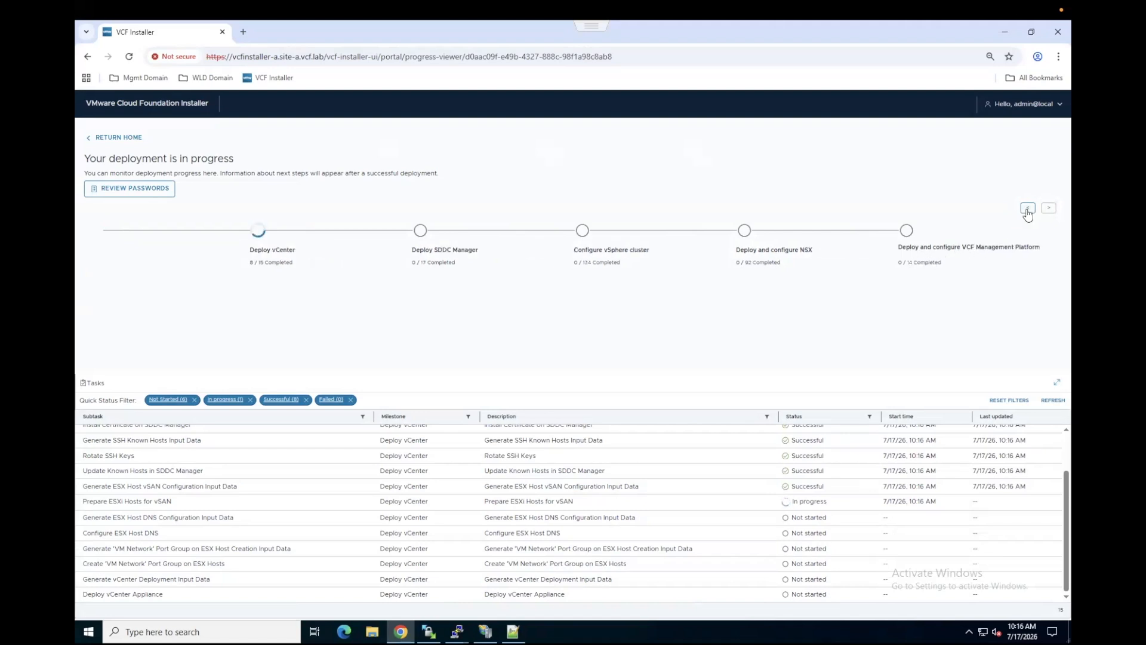
click(1028, 208)
click(1028, 208)
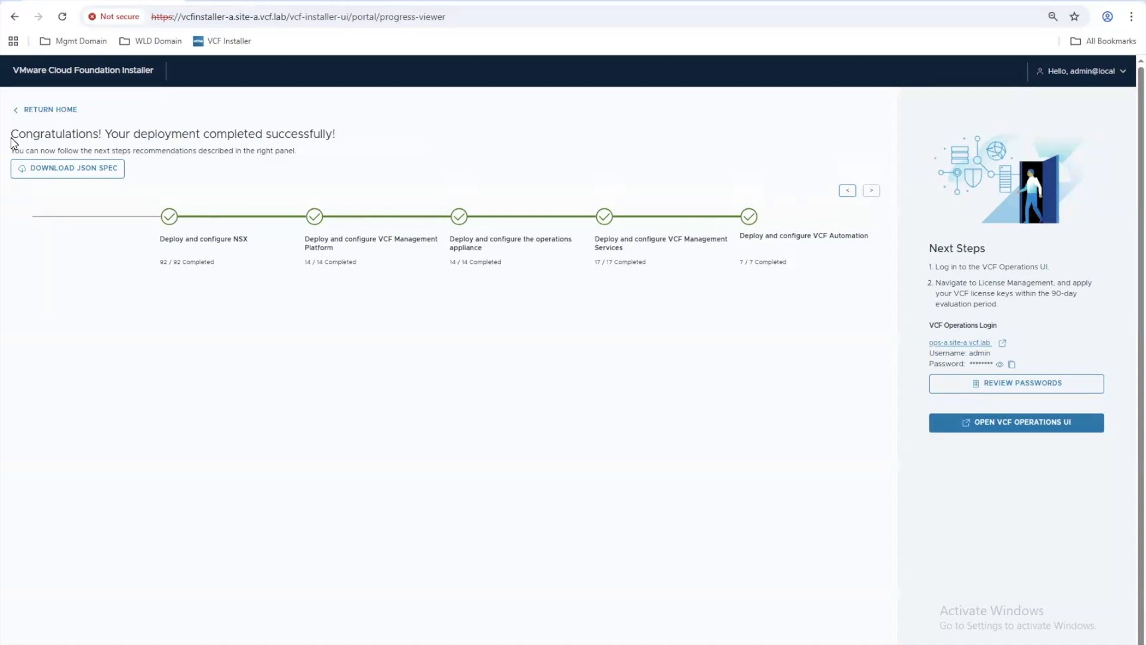
Step: Read the deployment completion message and the Next Steps instructions, including the evaluation period for applying license keys
drag(19, 134, 367, 116)
drag(937, 268, 1092, 314)
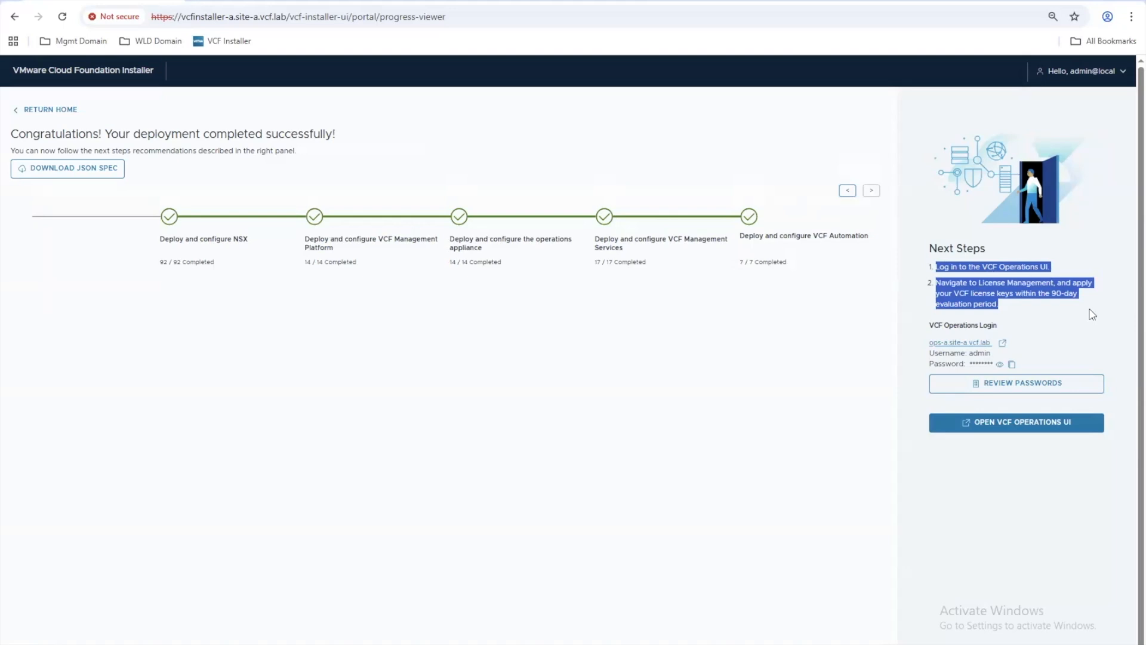
click(1056, 319)
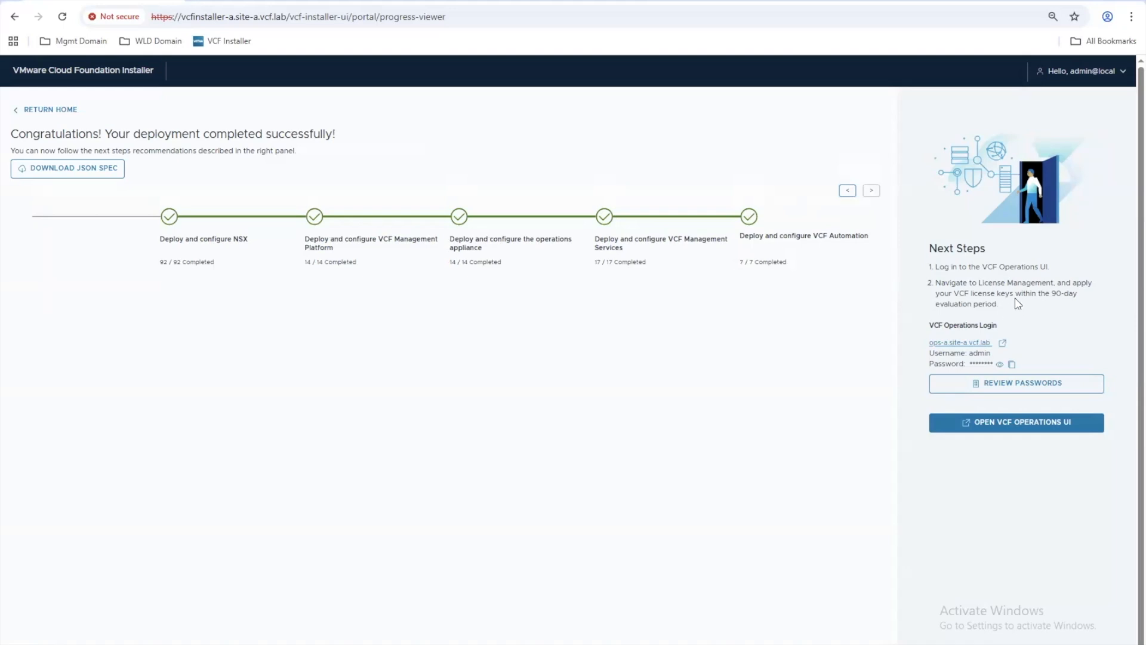
drag(1032, 293, 1068, 293)
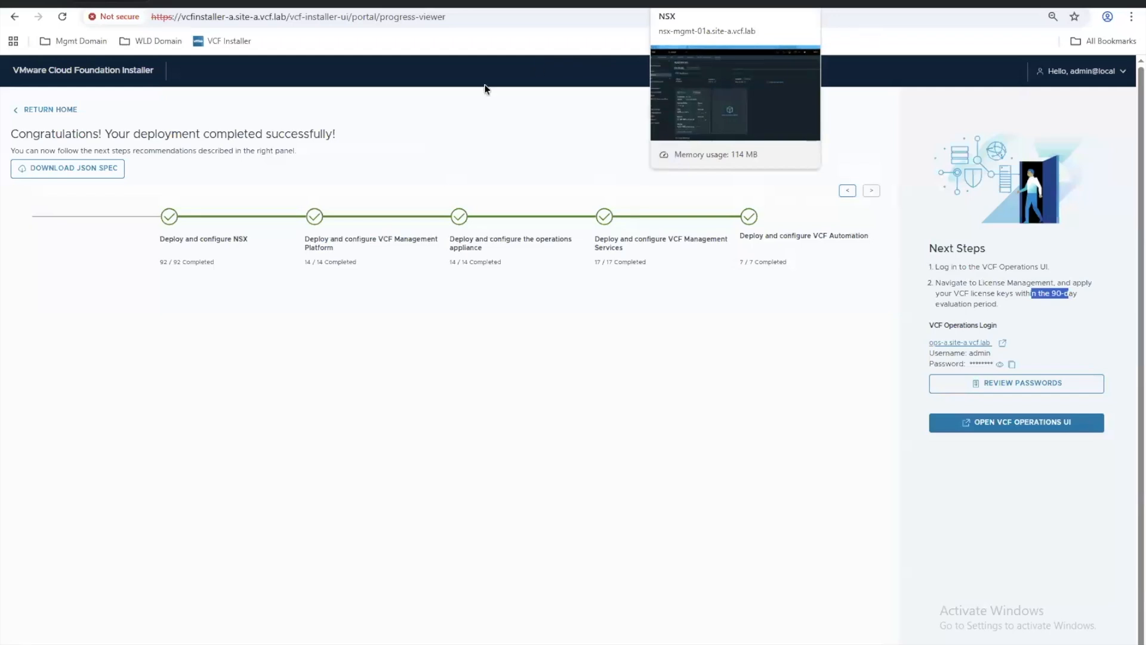
click(387, 342)
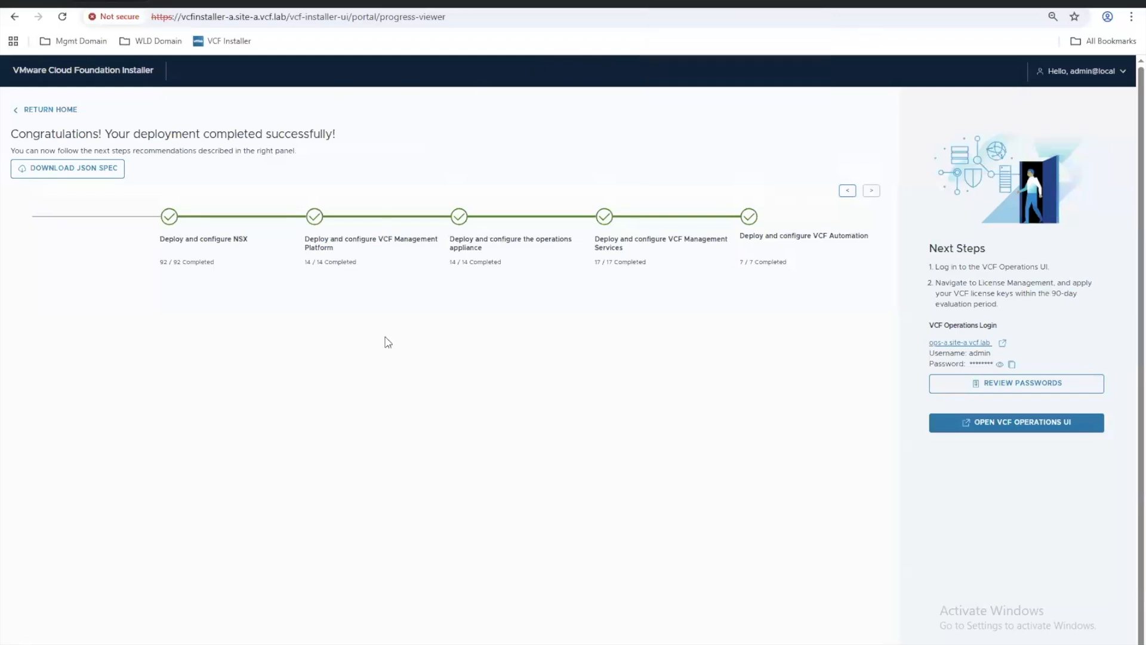
Step: Switch to the VCF Operations UI and examine the software depot configuration and the VCF Management lifecycle components
click(967, 426)
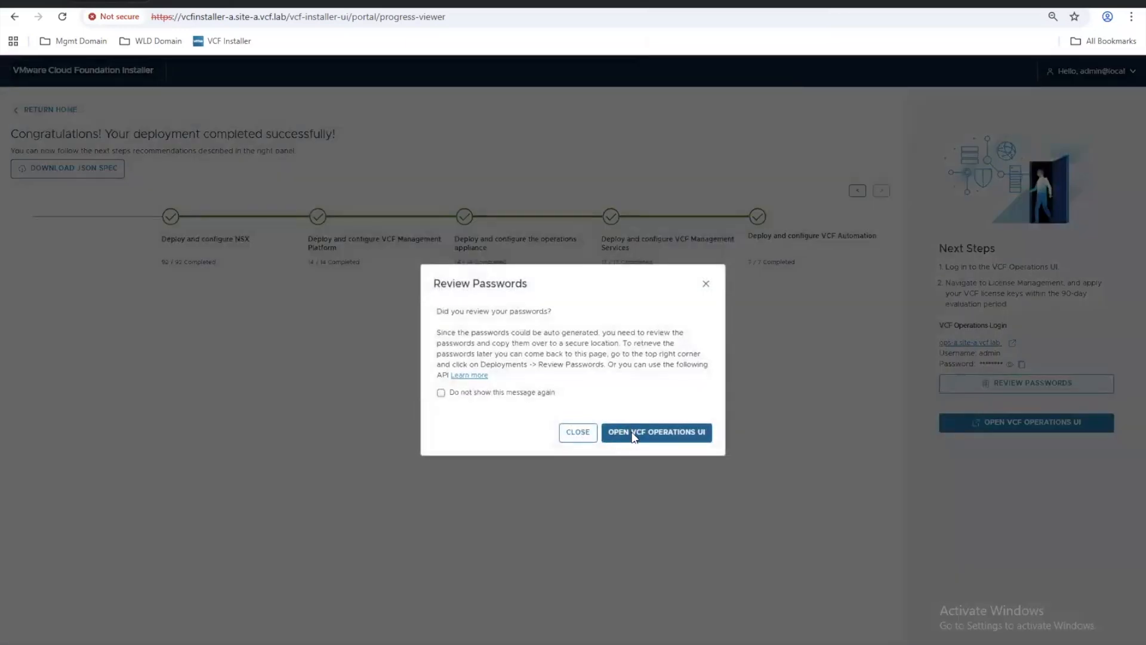
click(631, 437)
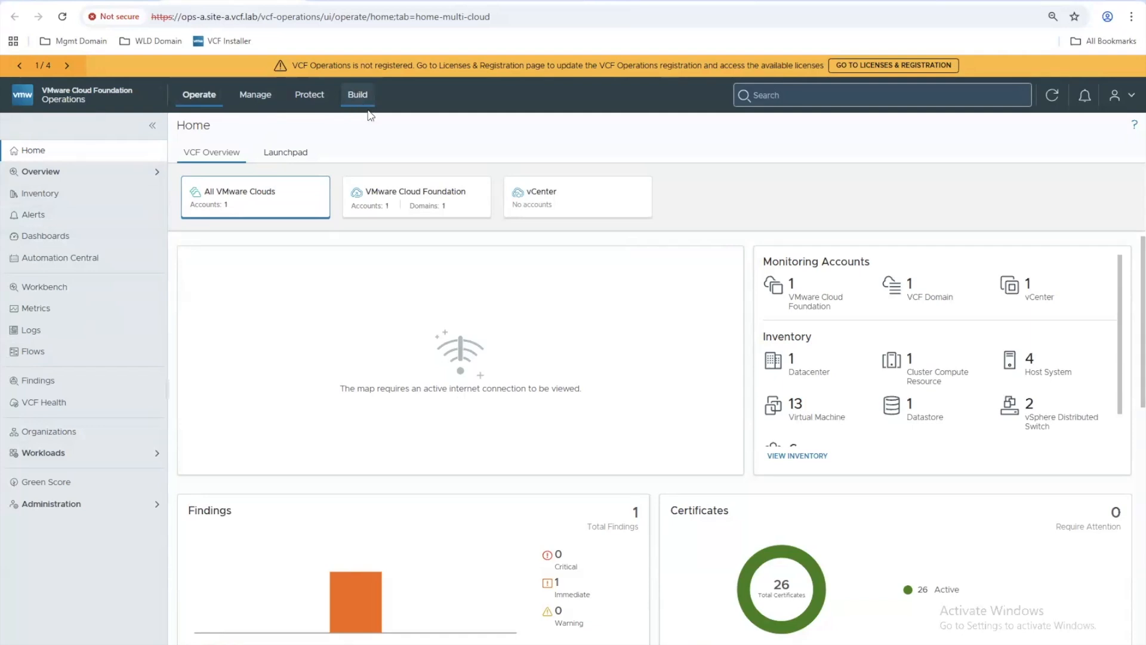
click(358, 95)
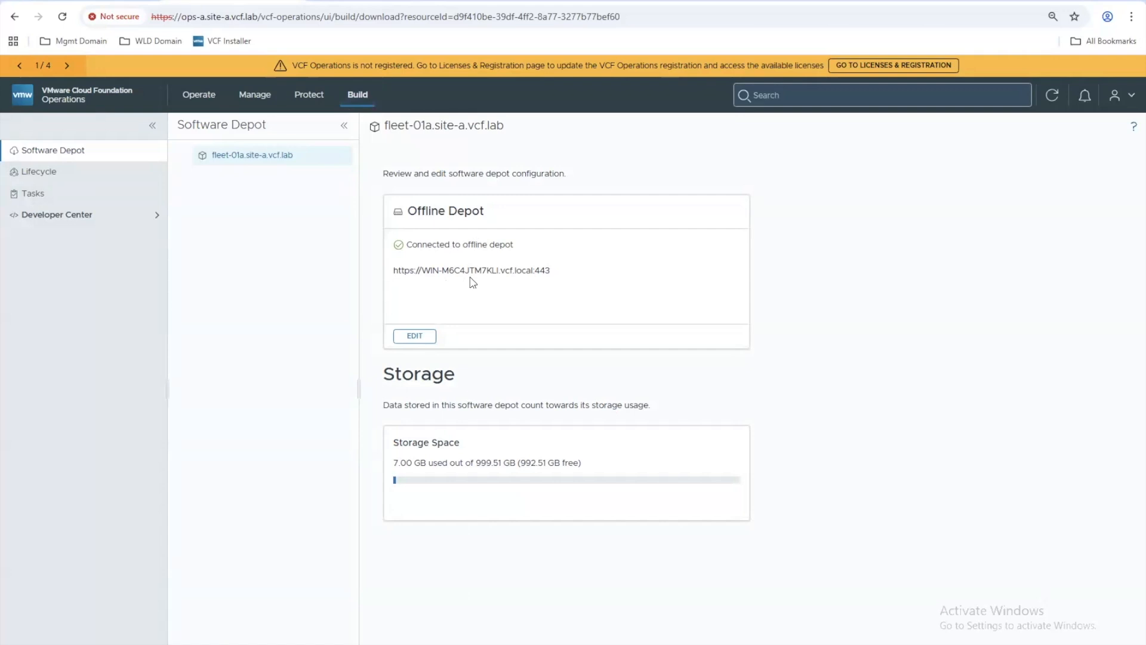
click(43, 171)
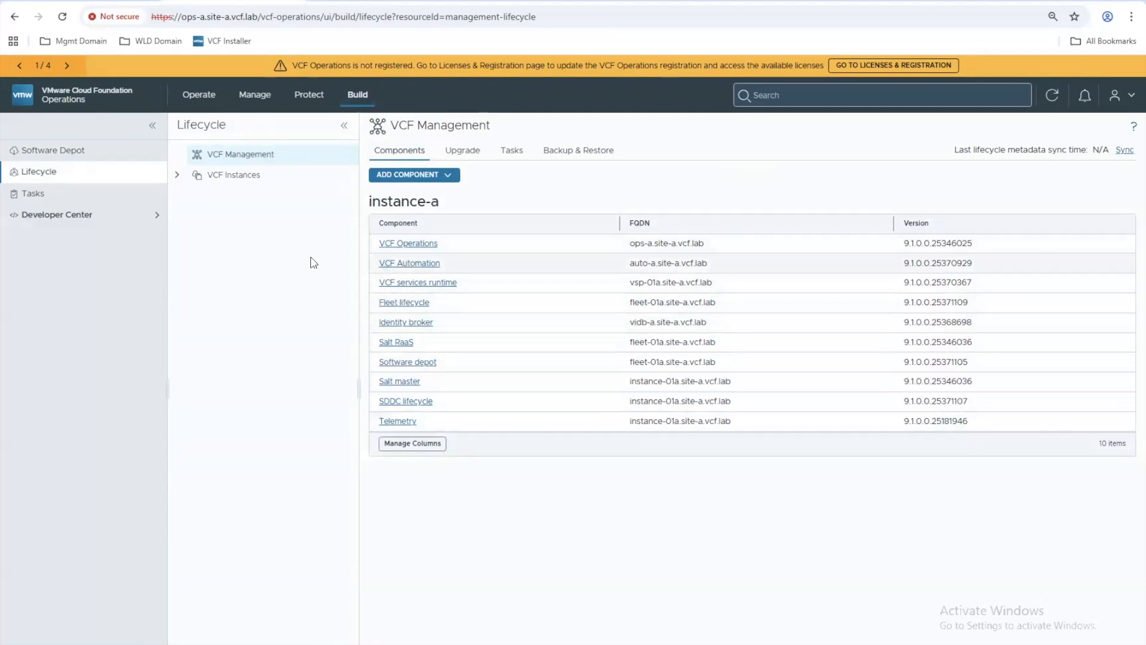
Step: Examine the lifecycle details of instance-a and the component versions and upgrades of its mgmt-a domain
click(225, 180)
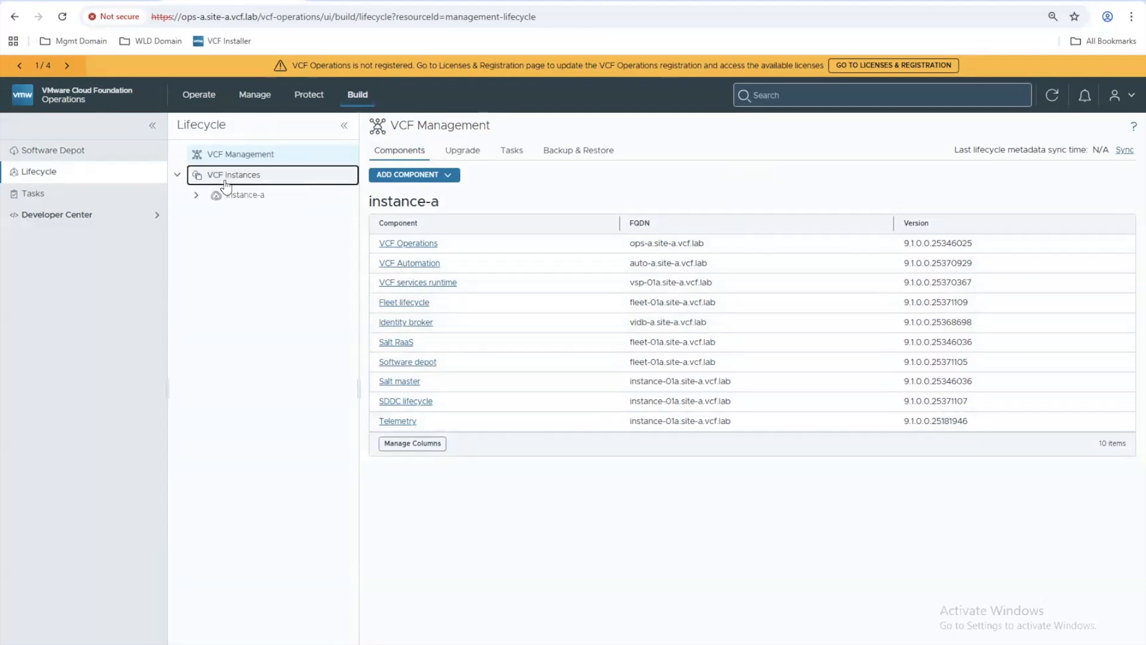
click(239, 204)
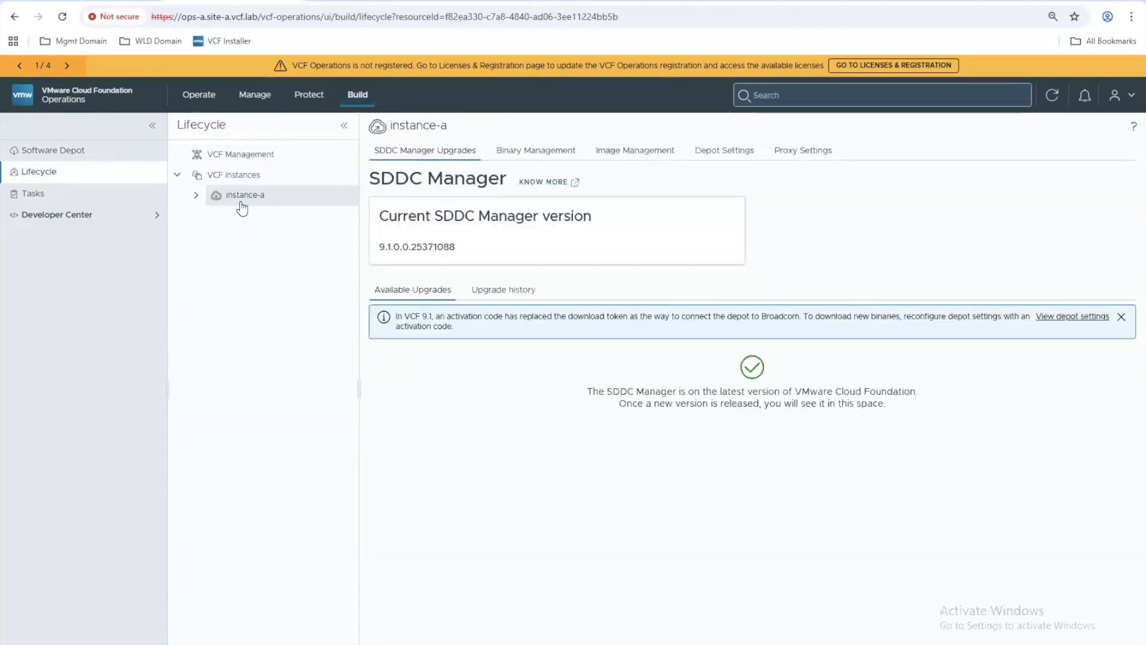
click(197, 196)
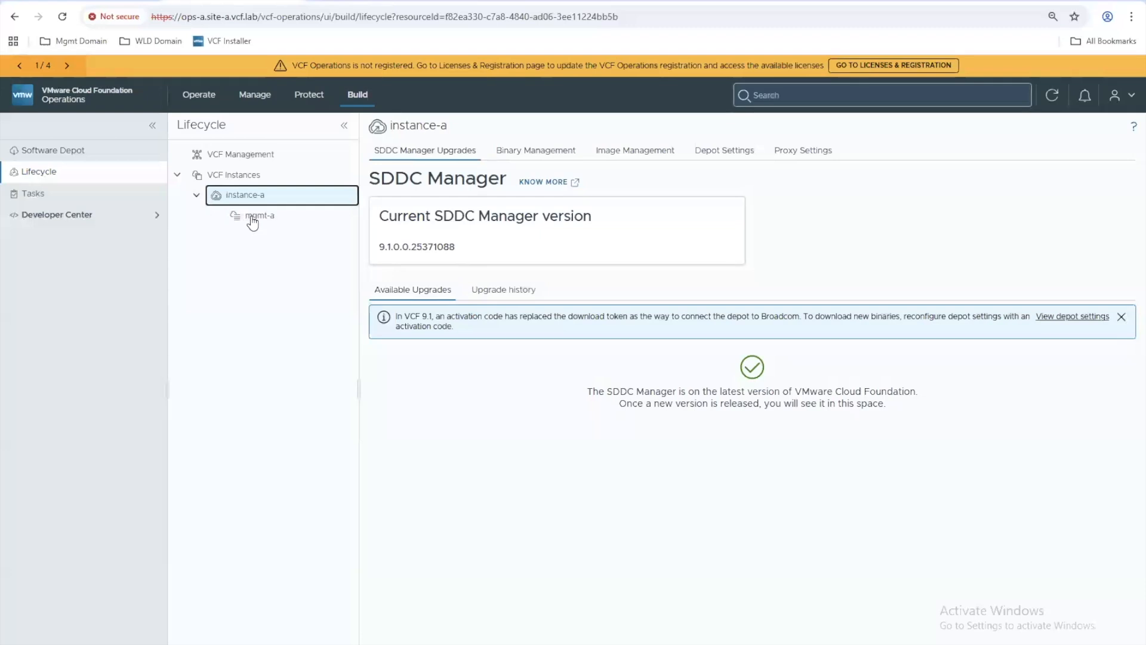
click(260, 216)
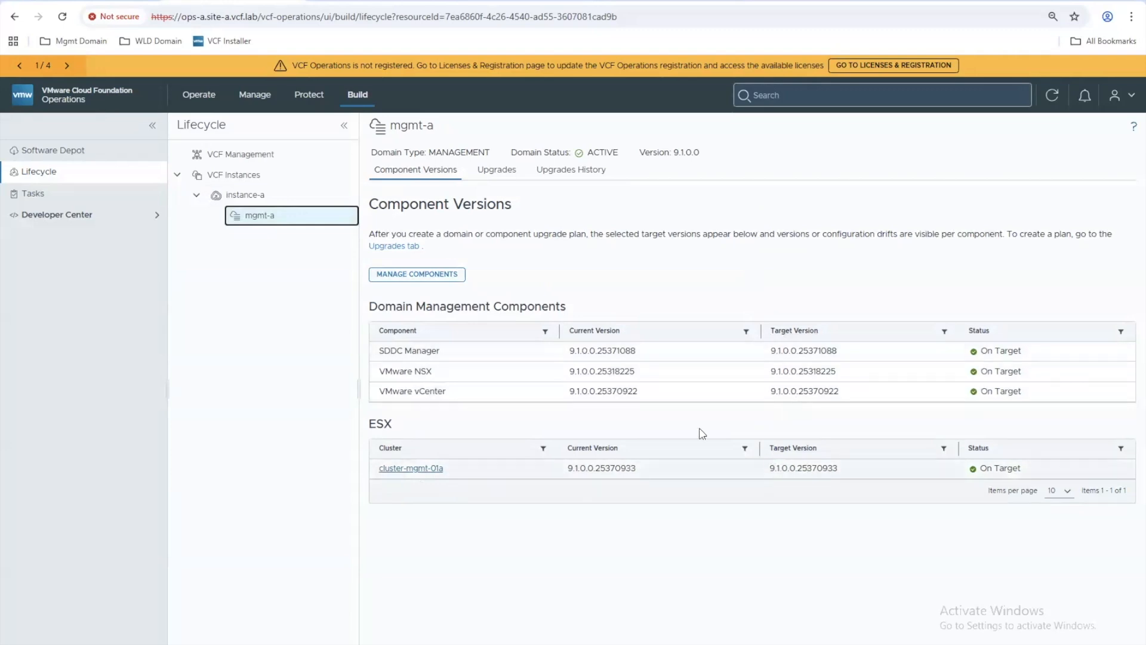
click(497, 186)
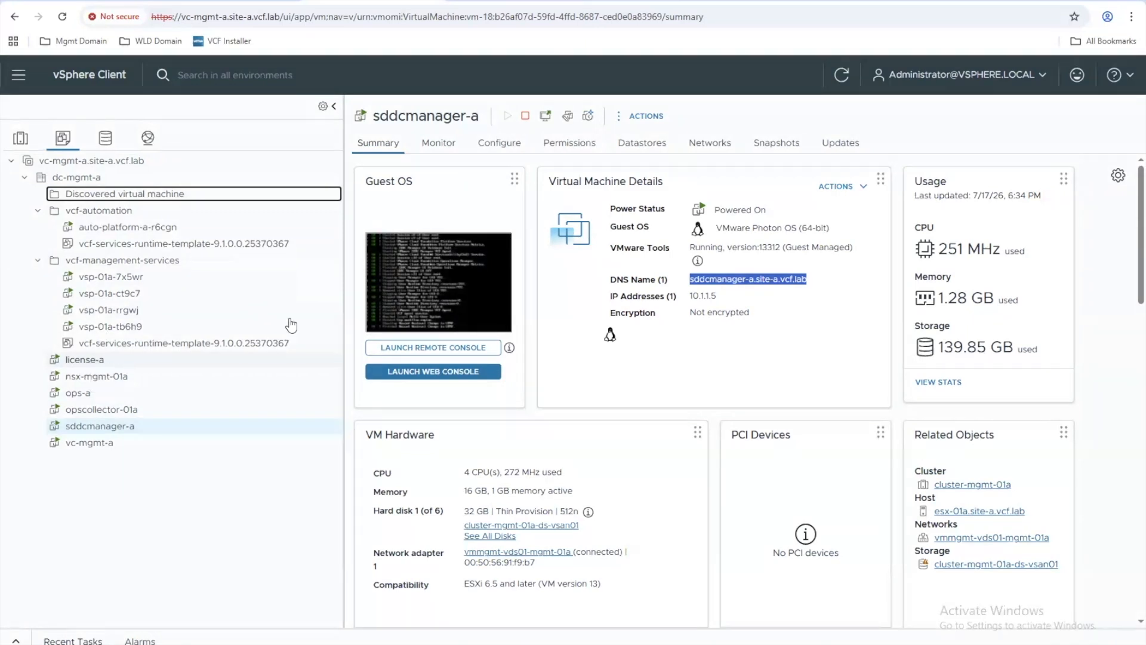
Step: Check the license-a server's status in its web console and revisit the VCF Management component list in VCF Operations
click(487, 0)
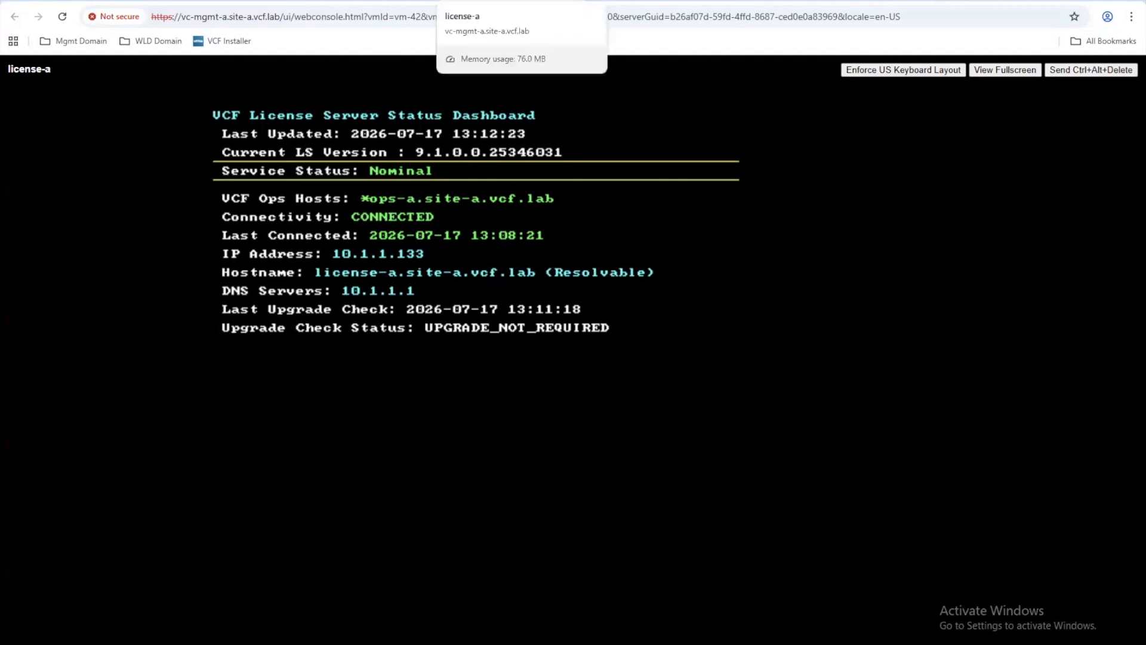
click(242, 1)
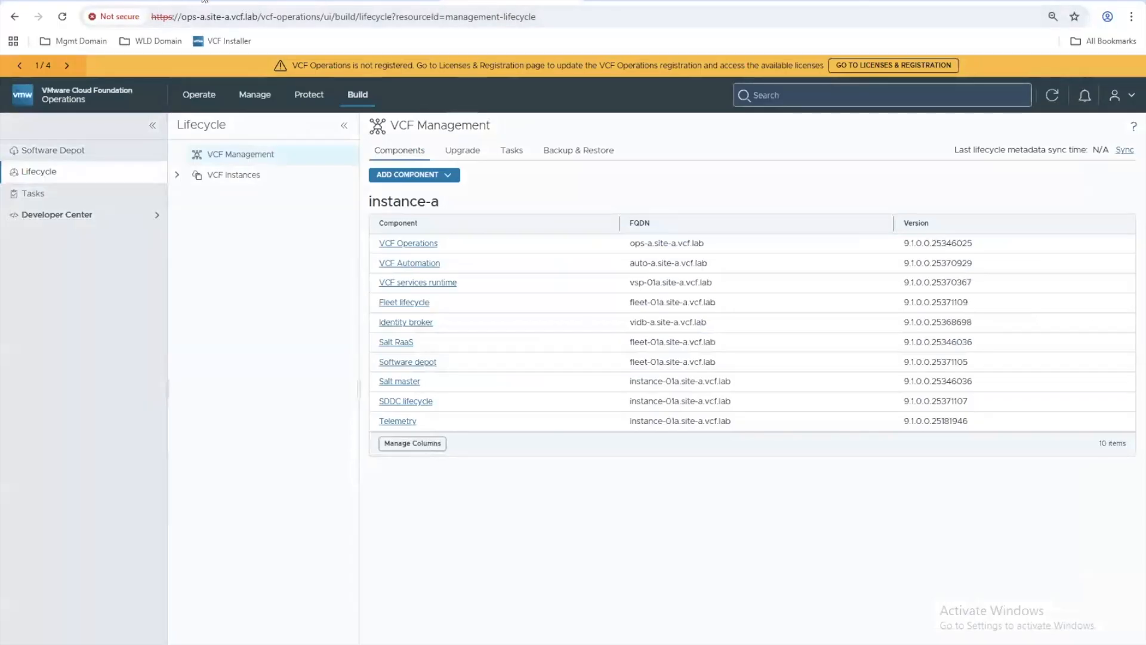
click(340, 1)
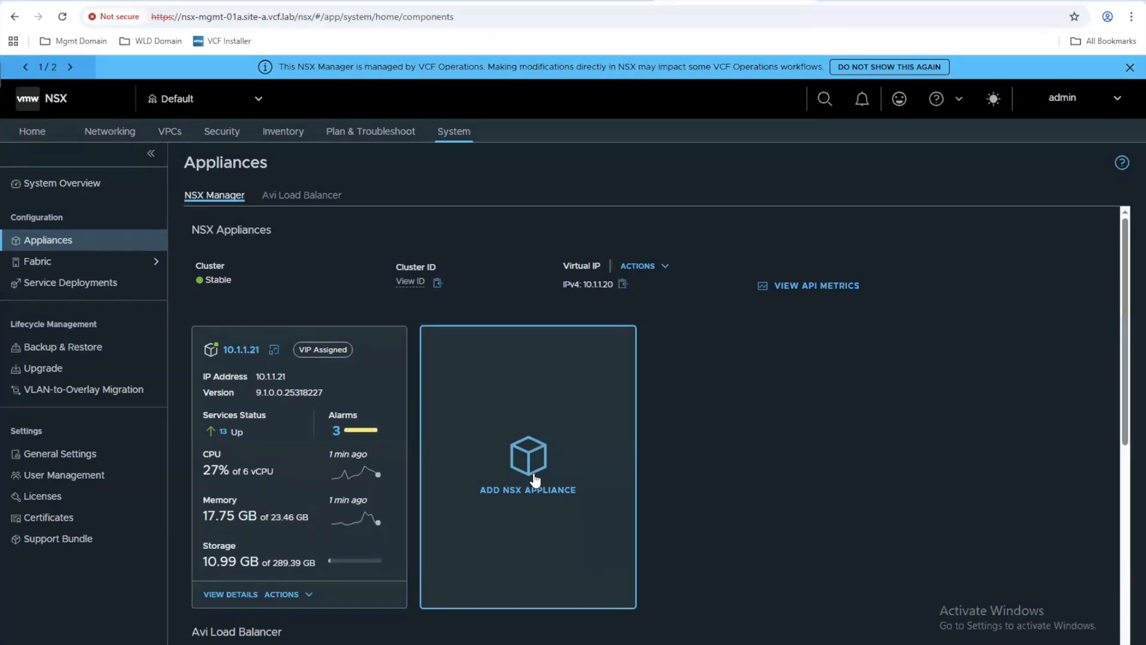
Step: Return from NSX to VCF Operations, view the software depot, and open the management domain's vCenter from the Mgmt Domain bookmarks
click(839, 2)
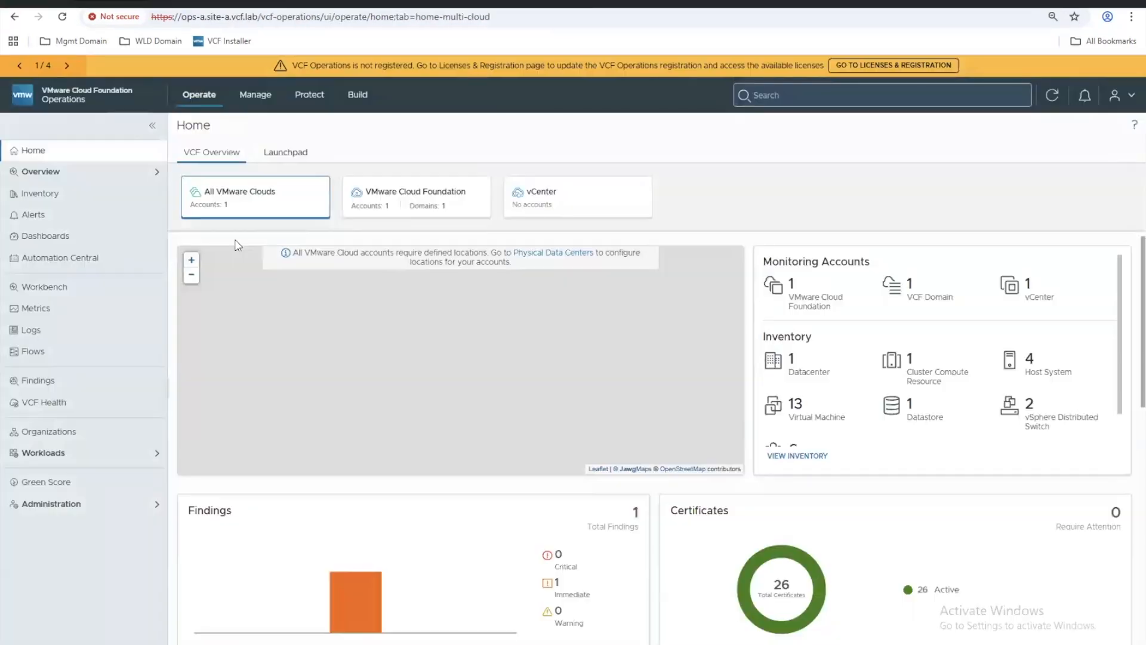
click(351, 97)
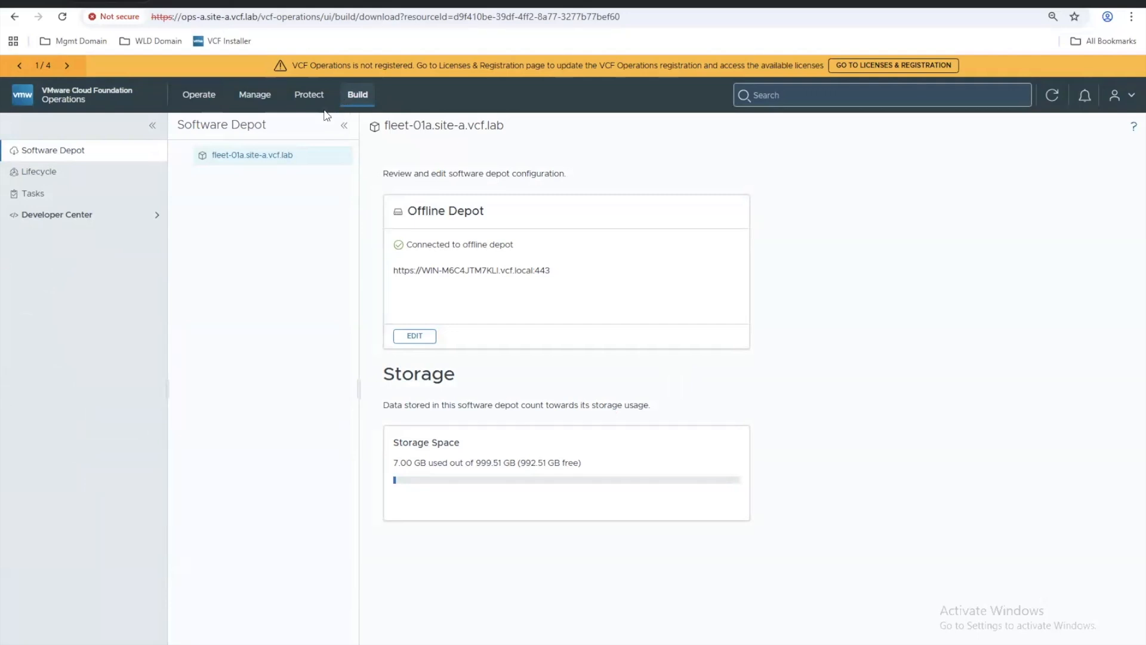
click(82, 41)
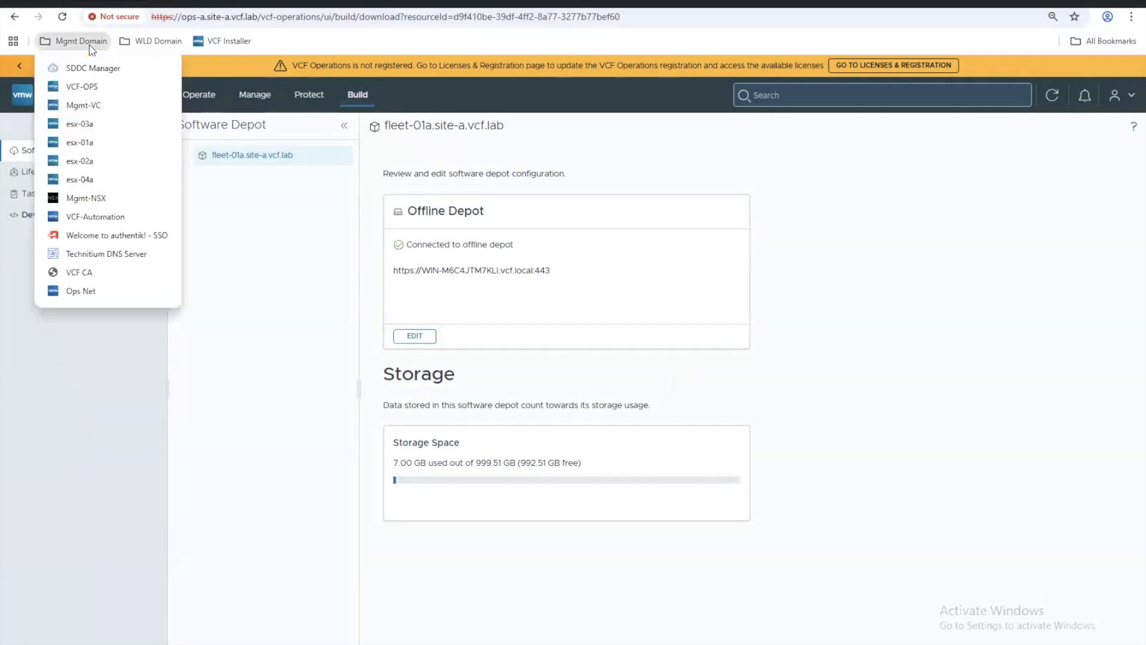
click(96, 107)
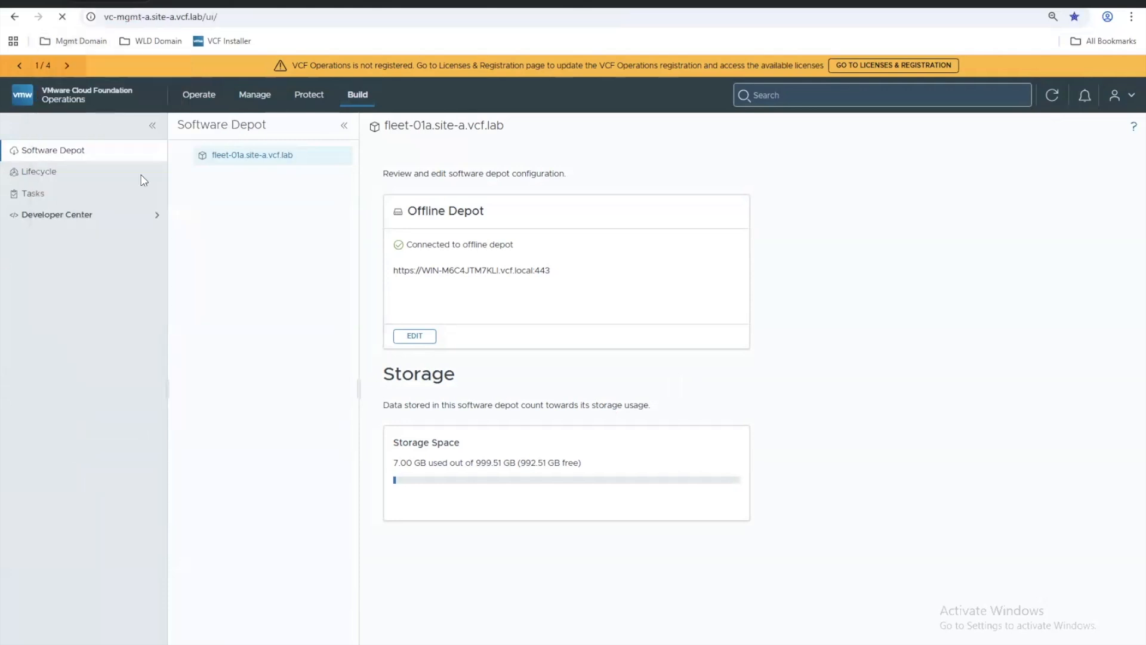